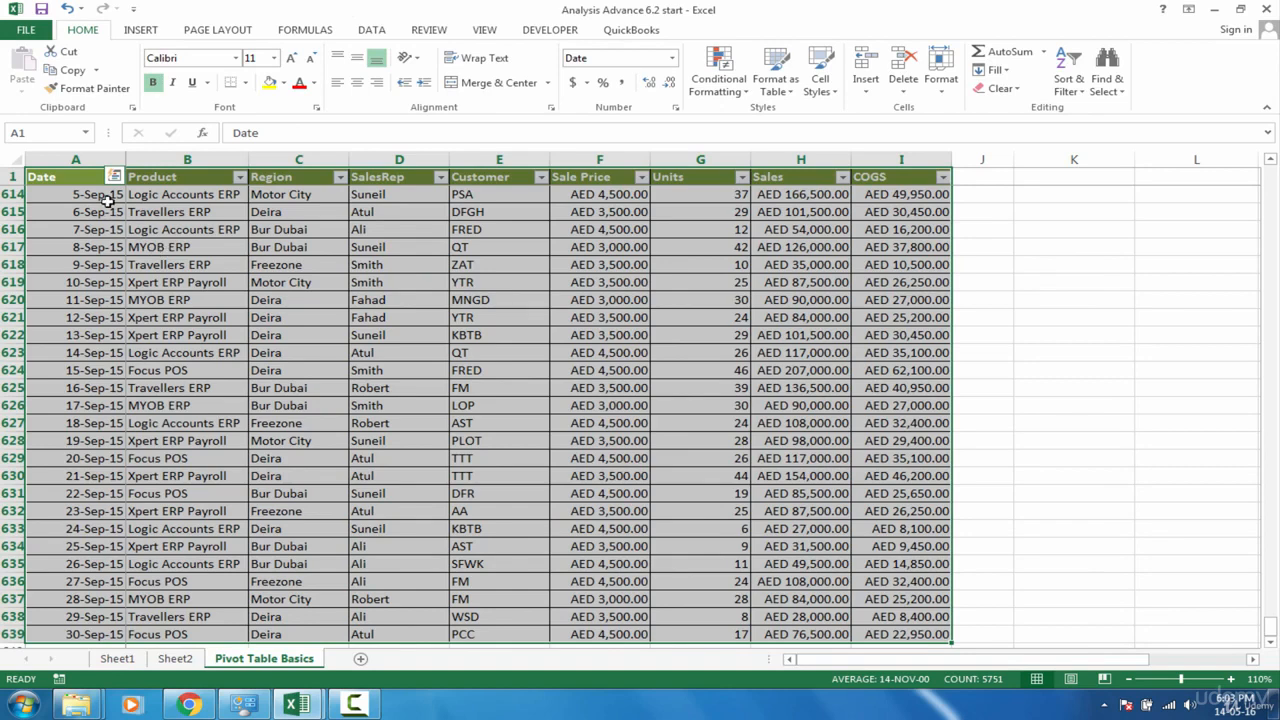
Examine the Sheet2 pivot table's month rows, region columns and sales values against the Pivot Table Basics source data
drag(168, 233, 193, 388)
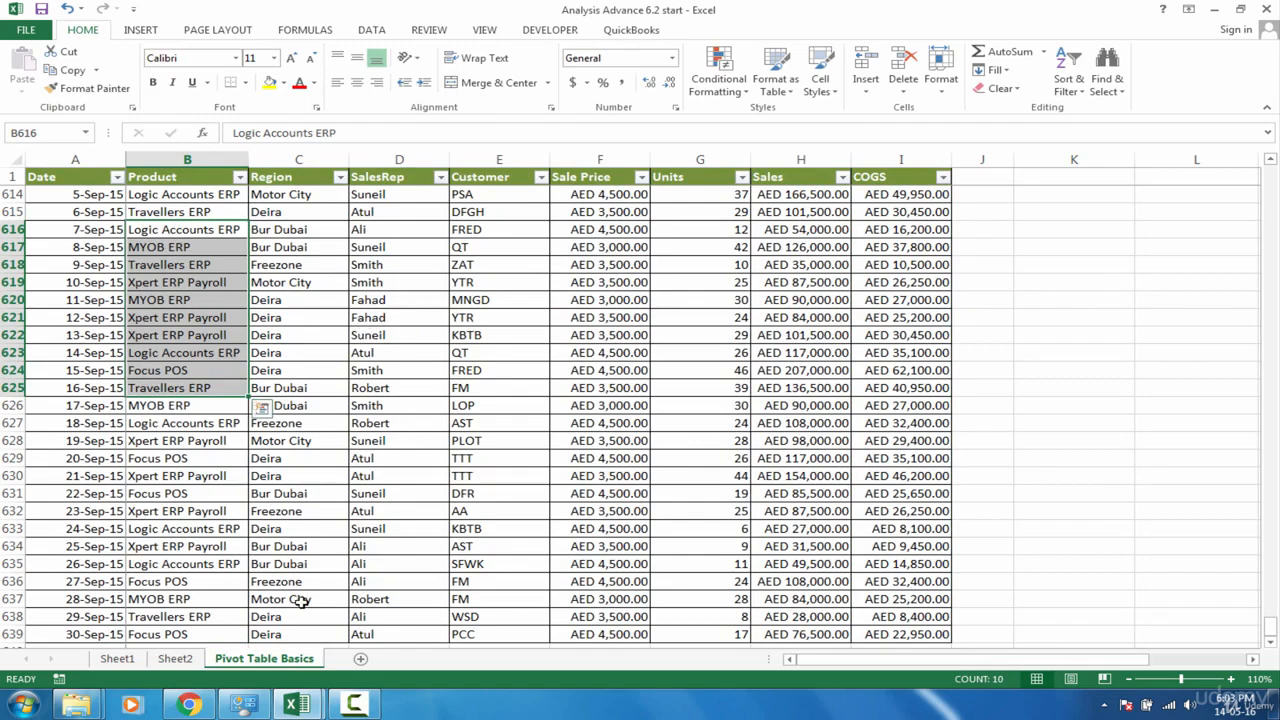
click(175, 659)
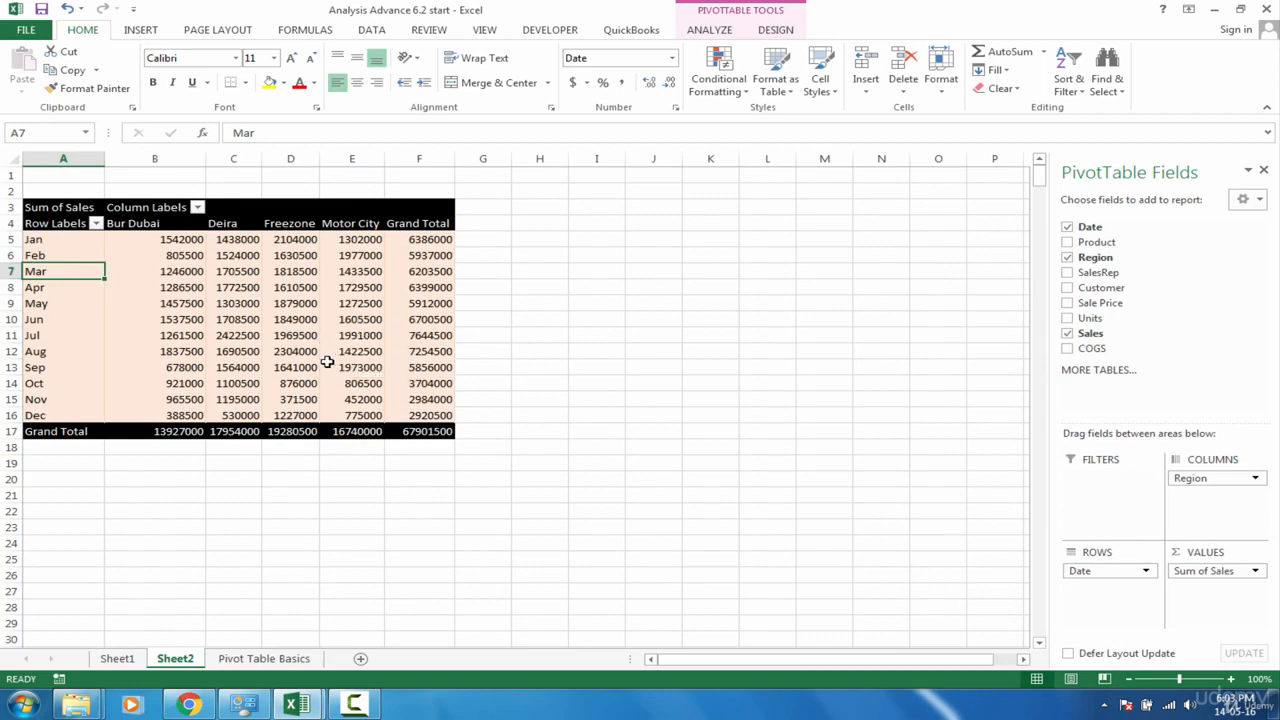
mouse_move(327, 362)
mouse_move(214, 243)
drag(165, 224, 338, 238)
drag(56, 241, 86, 396)
drag(160, 242, 357, 377)
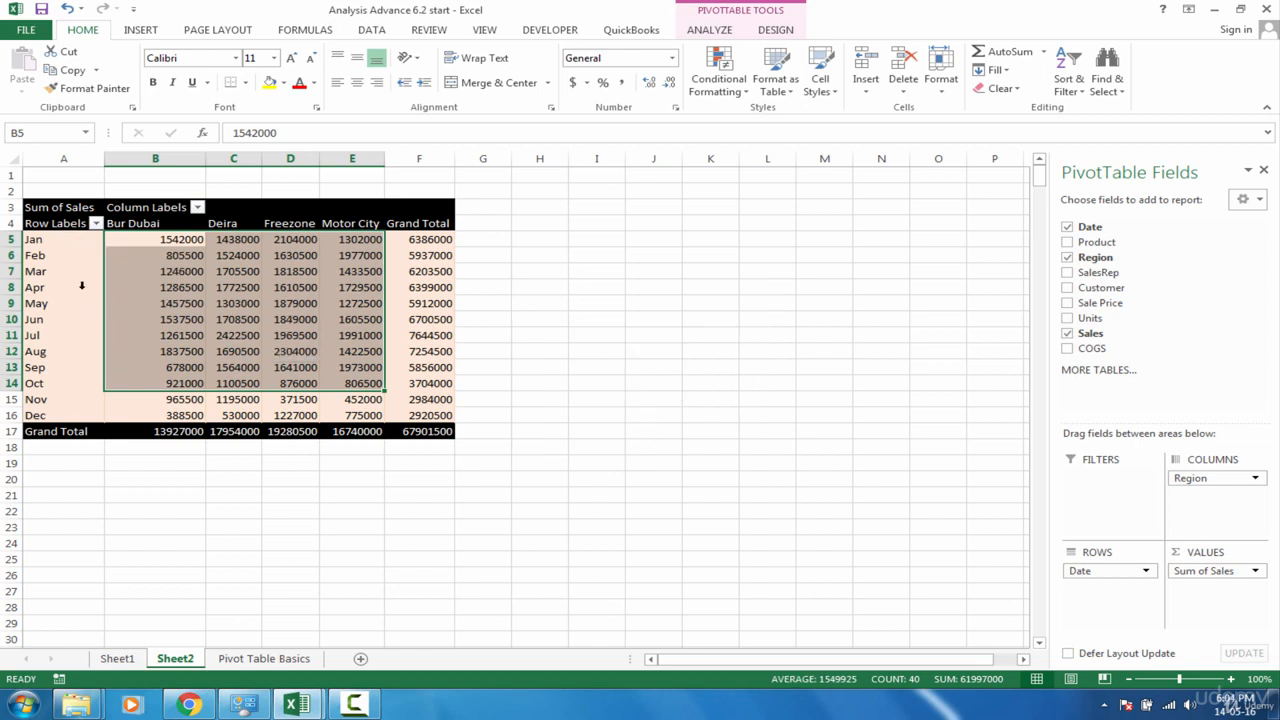
Insert a blank column between Date and Product on the Pivot Table Basics sheet
click(264, 658)
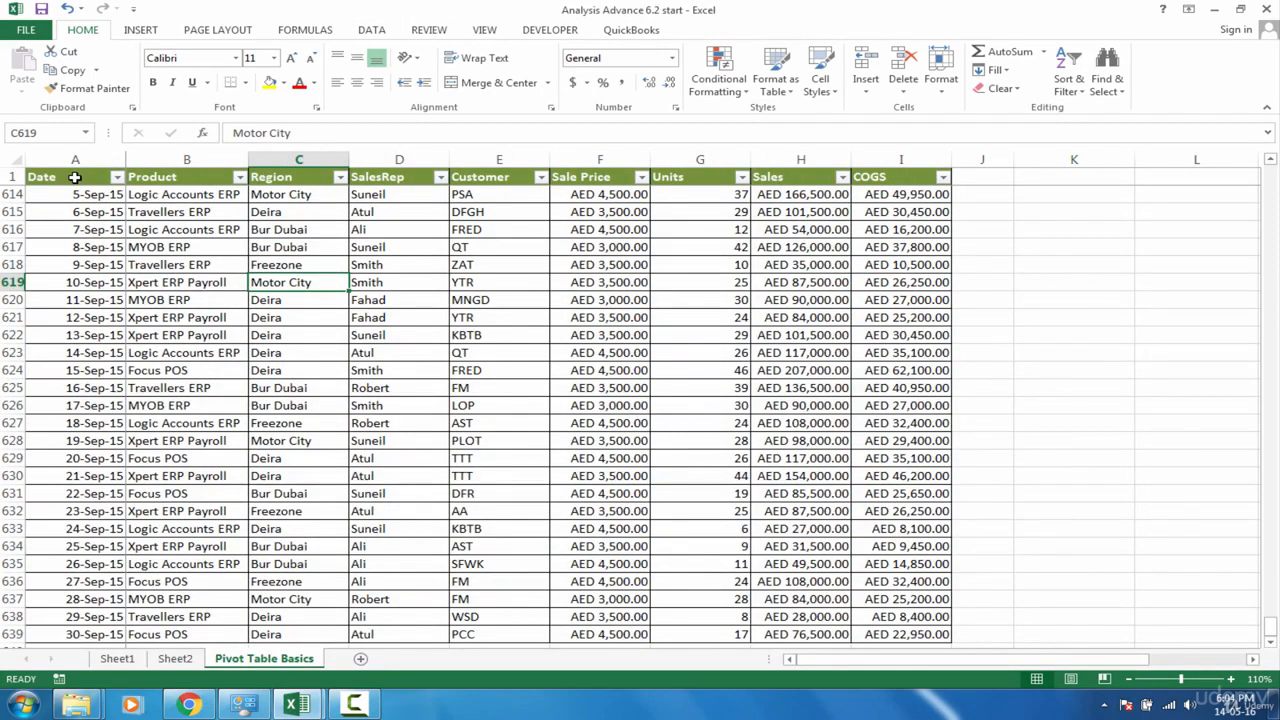
click(74, 177)
key(ctrl+Home)
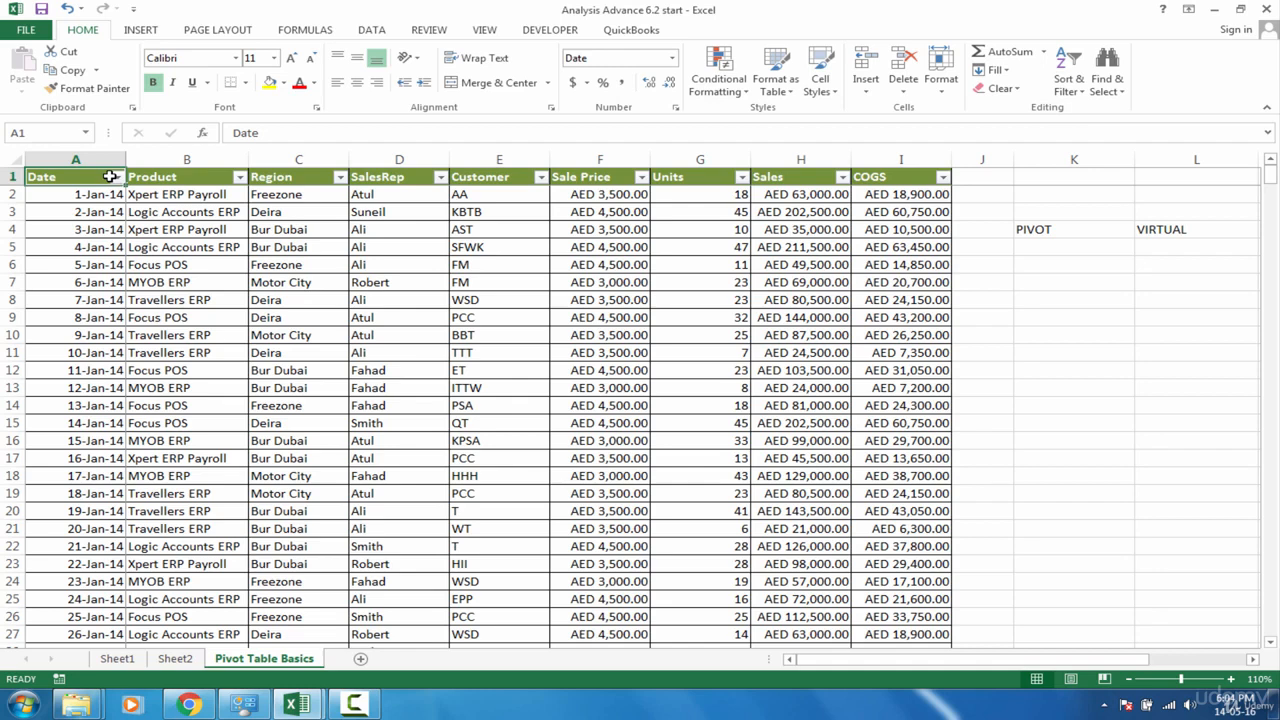
click(185, 160)
right_click(185, 160)
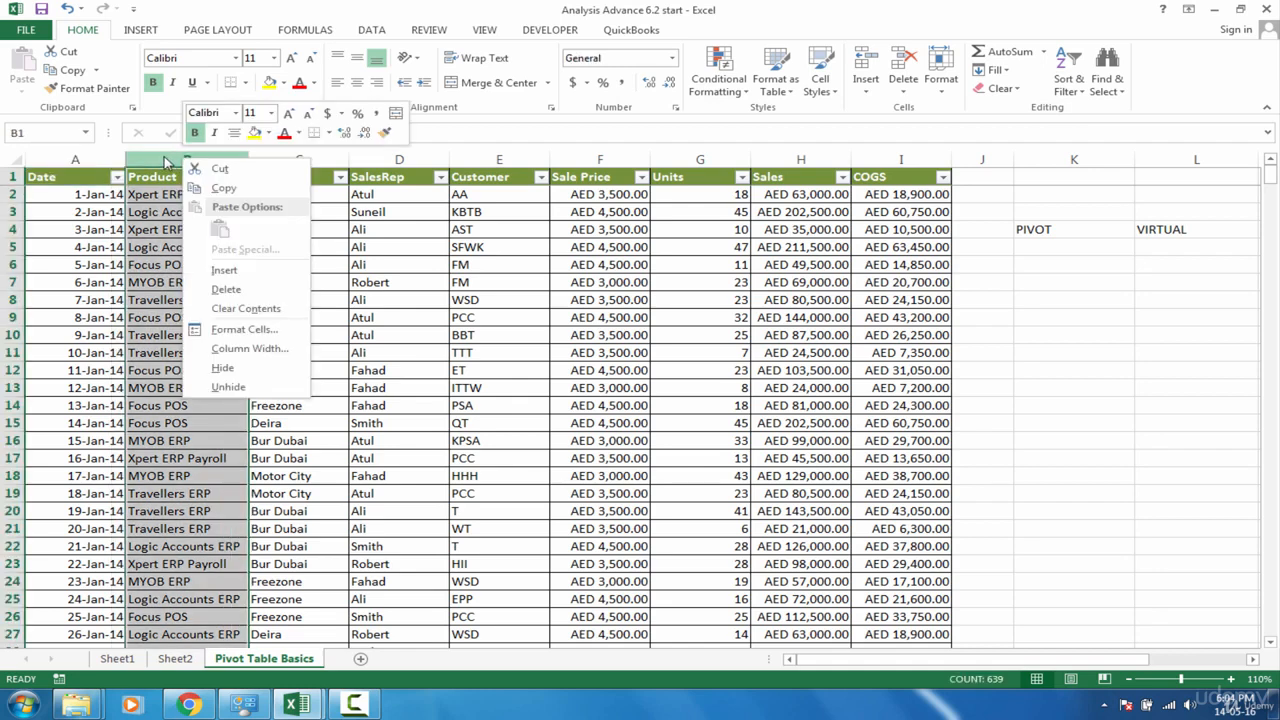
click(166, 158)
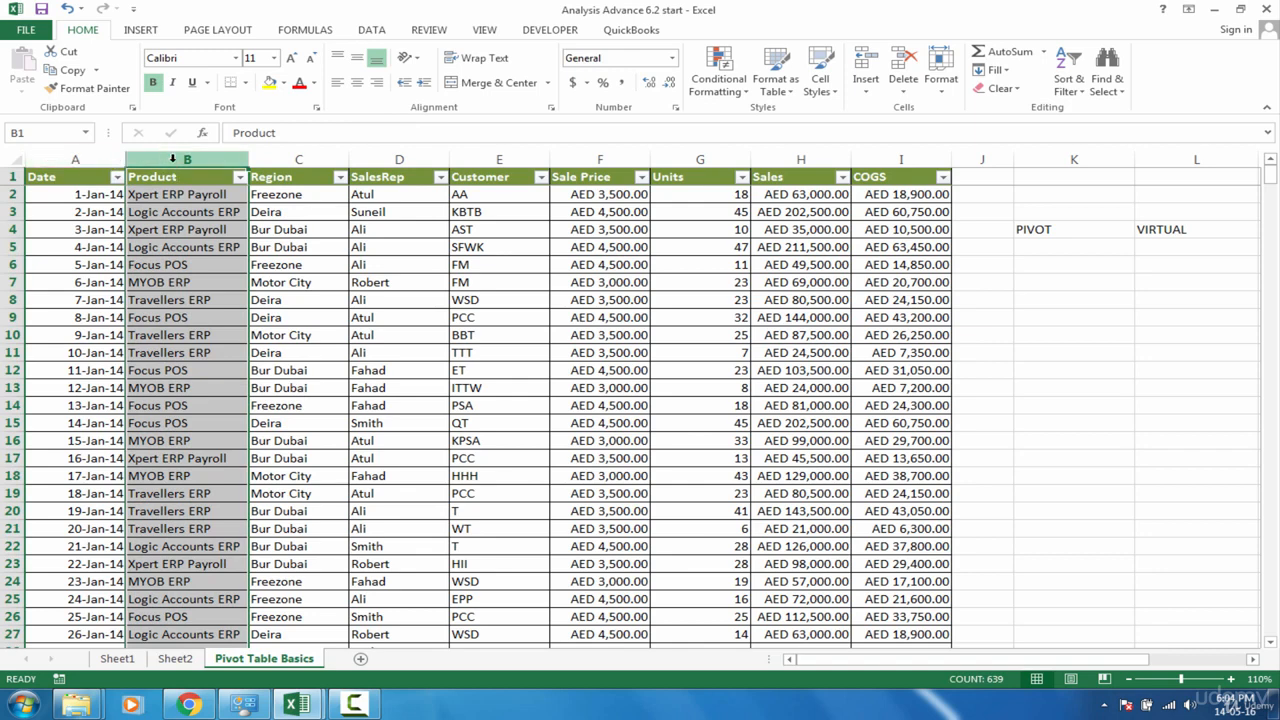
right_click(172, 159)
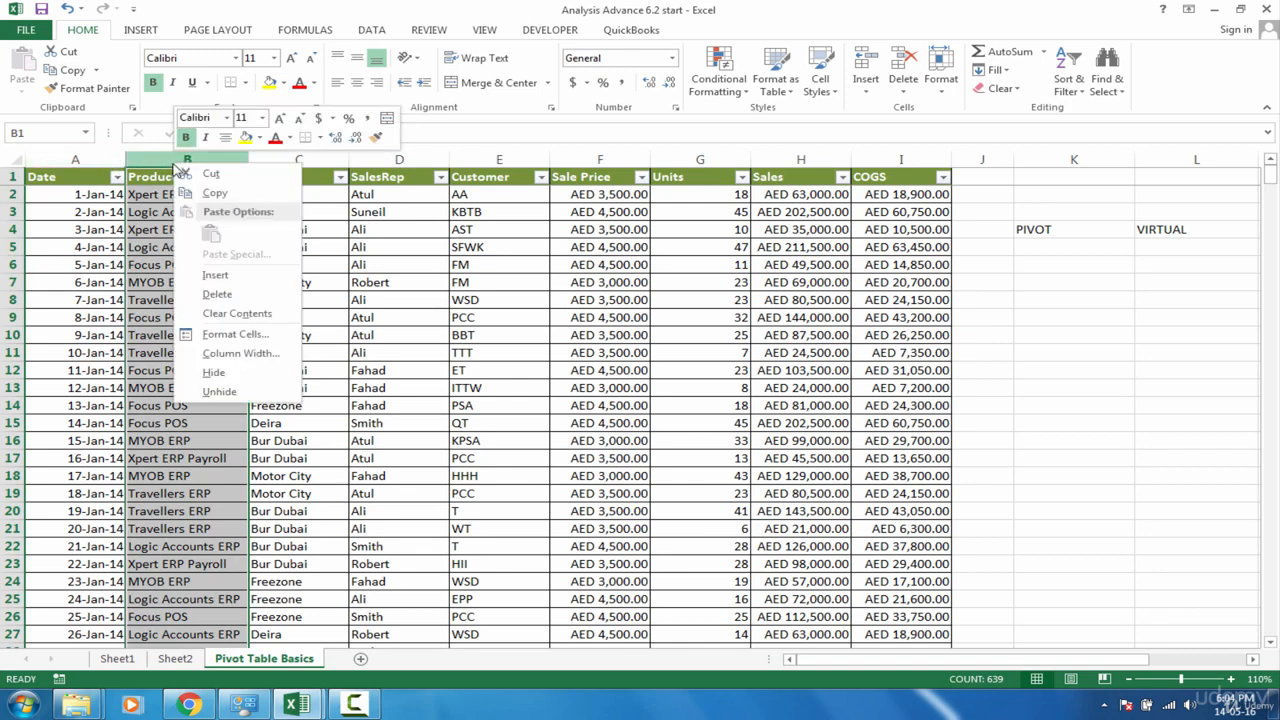
click(216, 276)
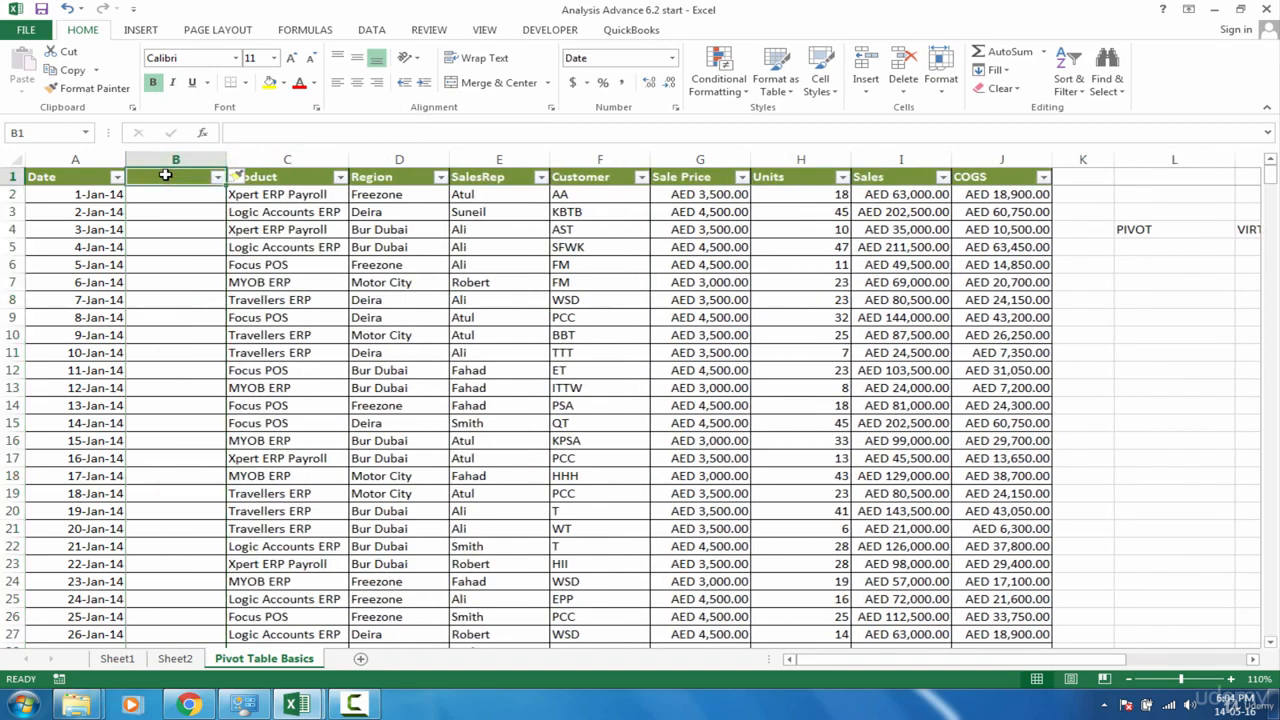
Enter the header "Month" in cell B1 of the new column
text(MOnth)
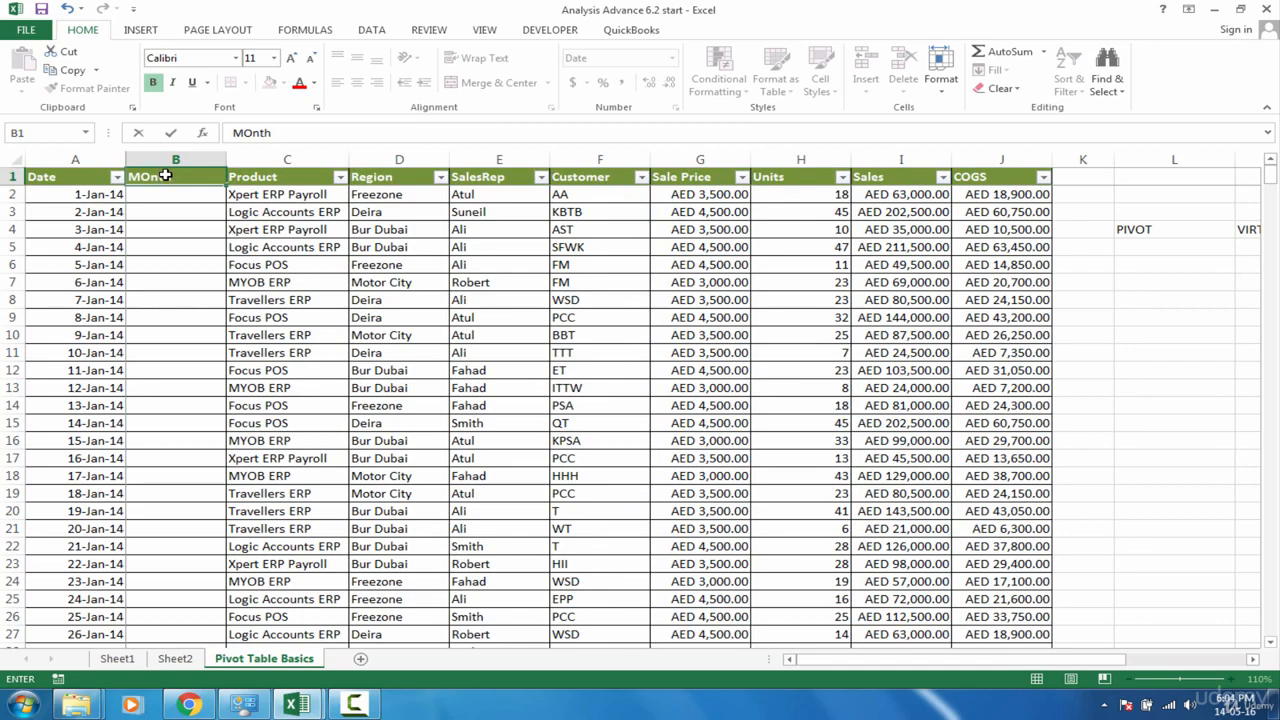
key(BackSpace)
key(BackSpace)
key(BackSpace)
key(BackSpace)
text(onth)
key(Tab)
Enter =MONTH(A2) in cell B2 and set the cell's number format to General
click(171, 194)
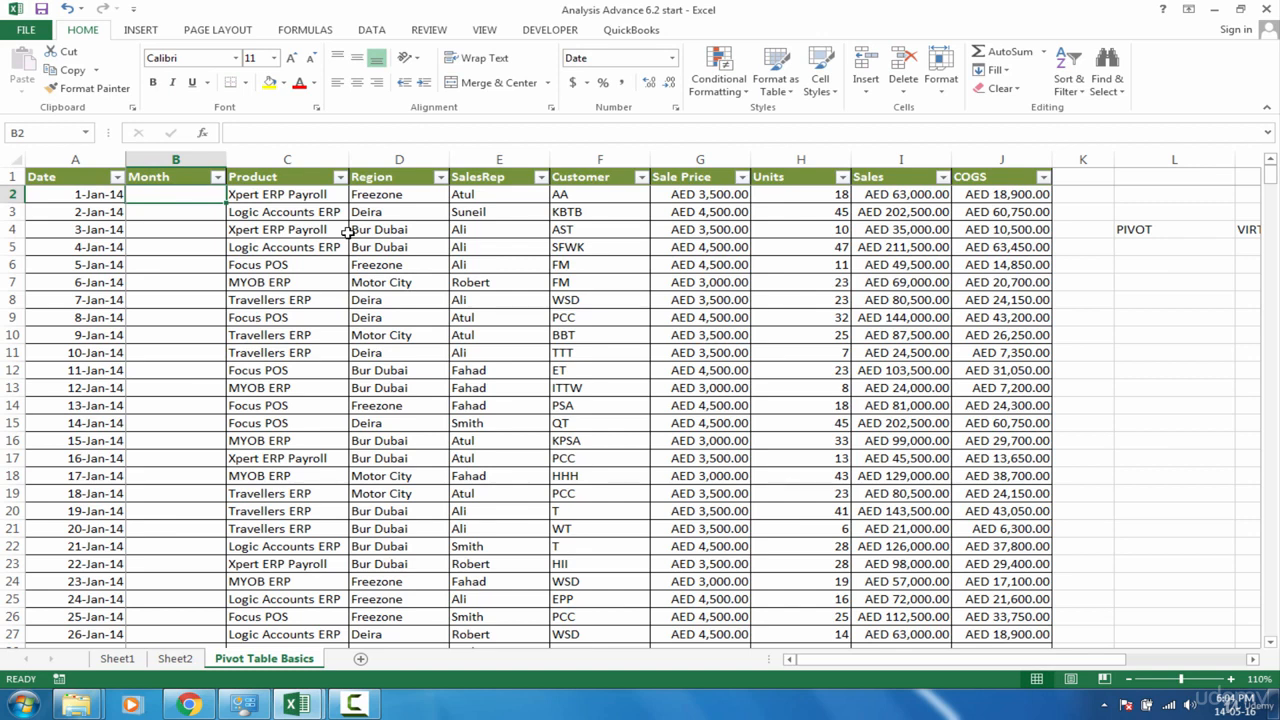
text(=mon)
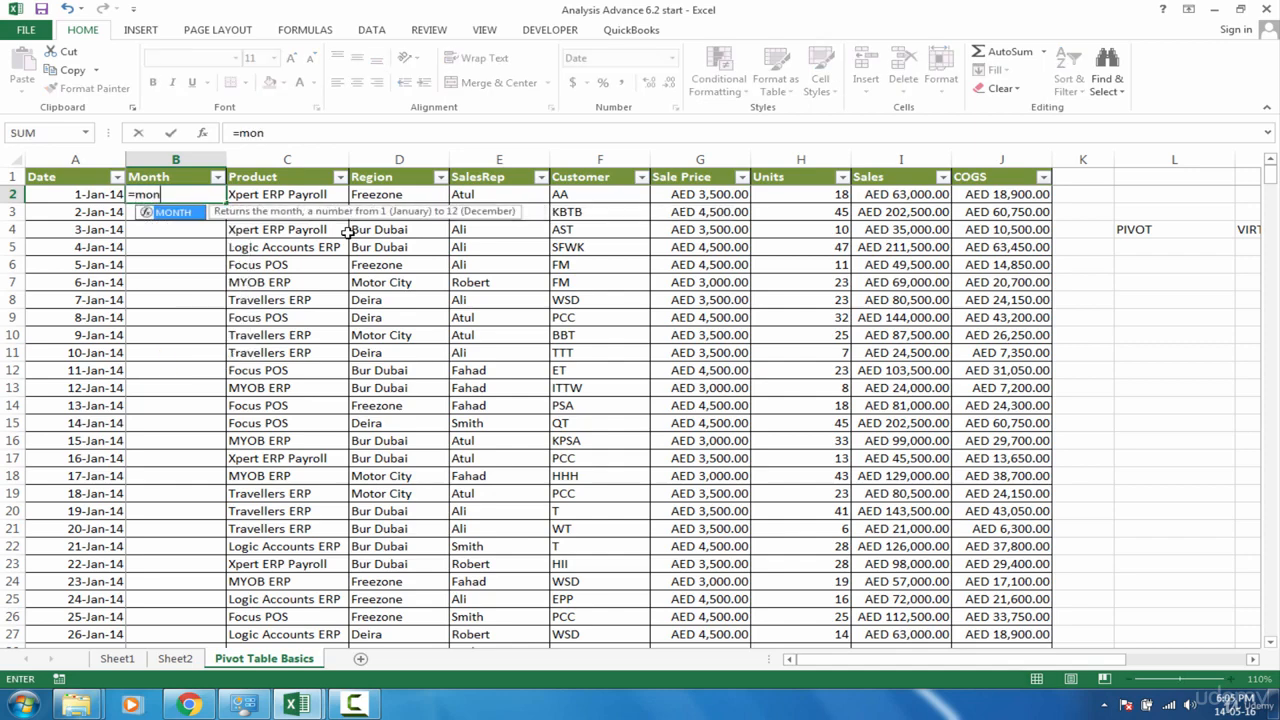
key(Tab)
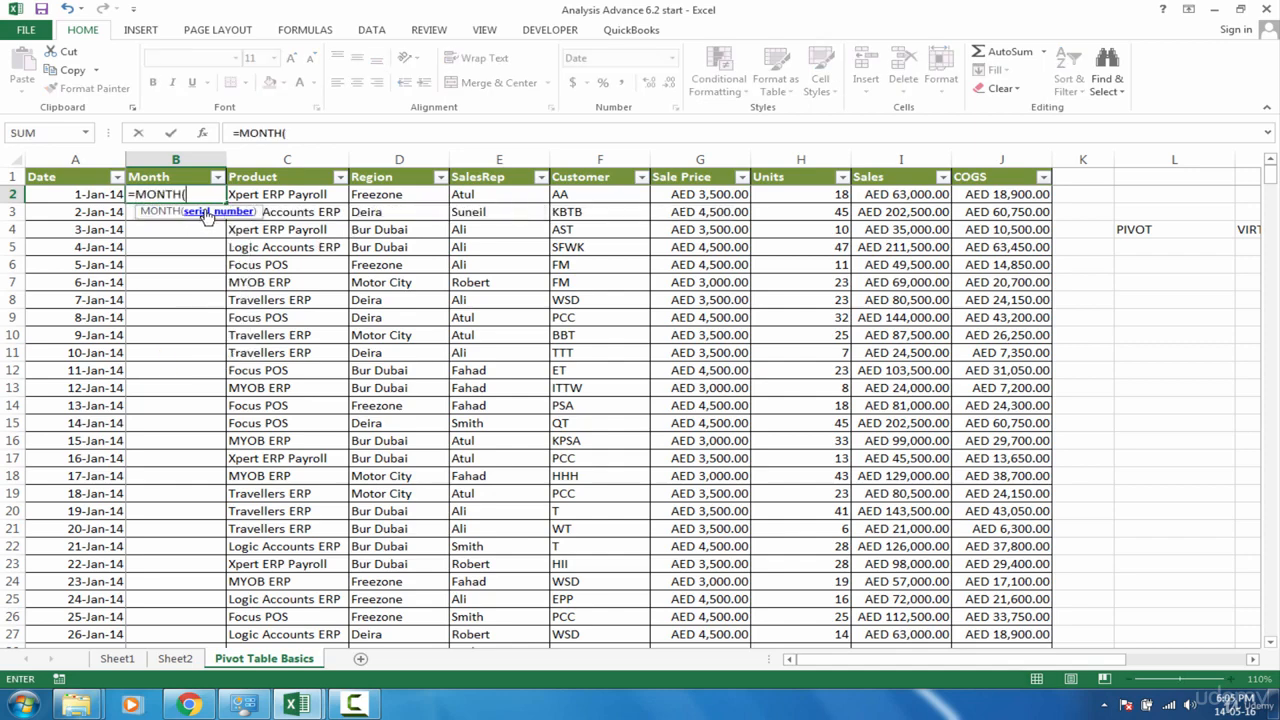
click(98, 194)
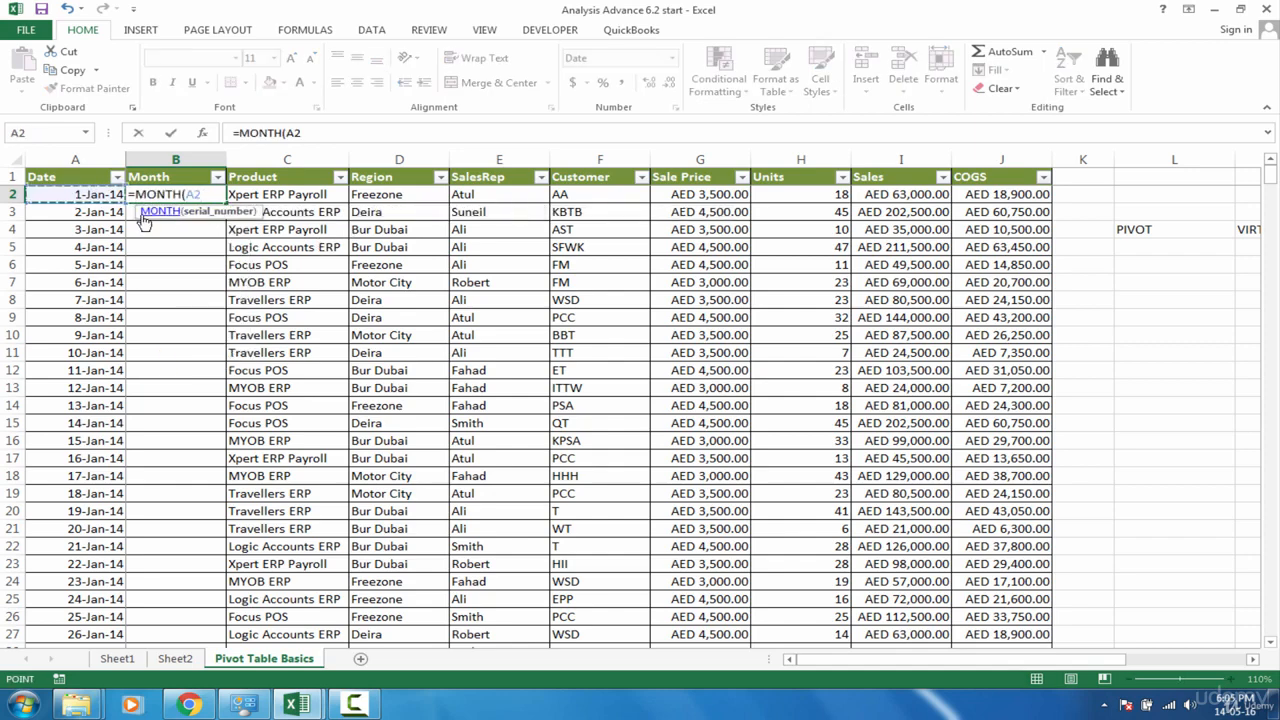
key(ctrl+Return)
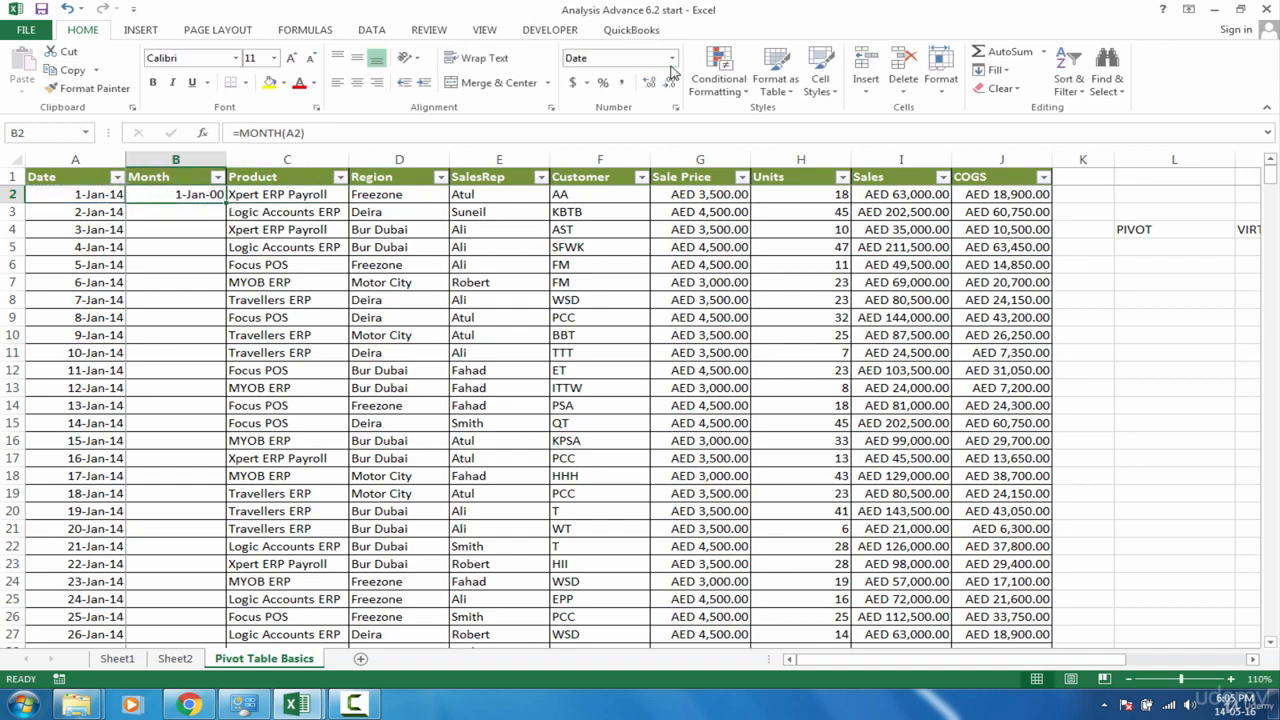
click(672, 60)
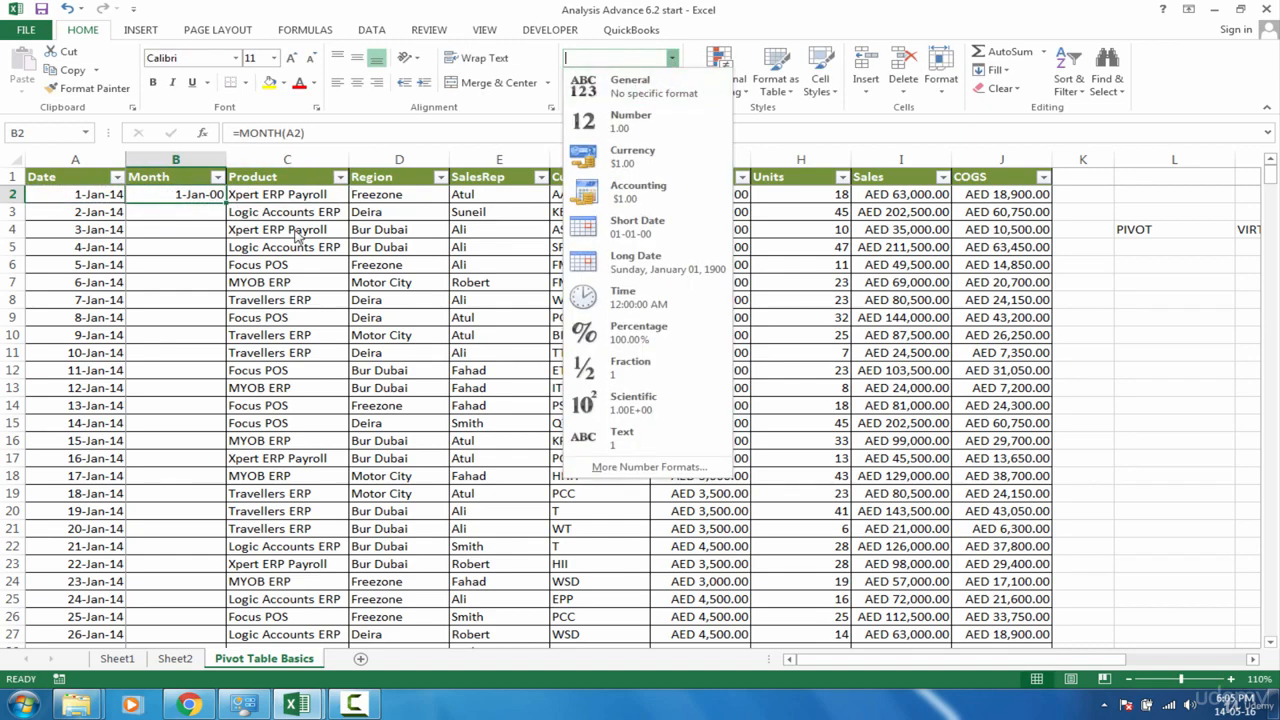
click(652, 95)
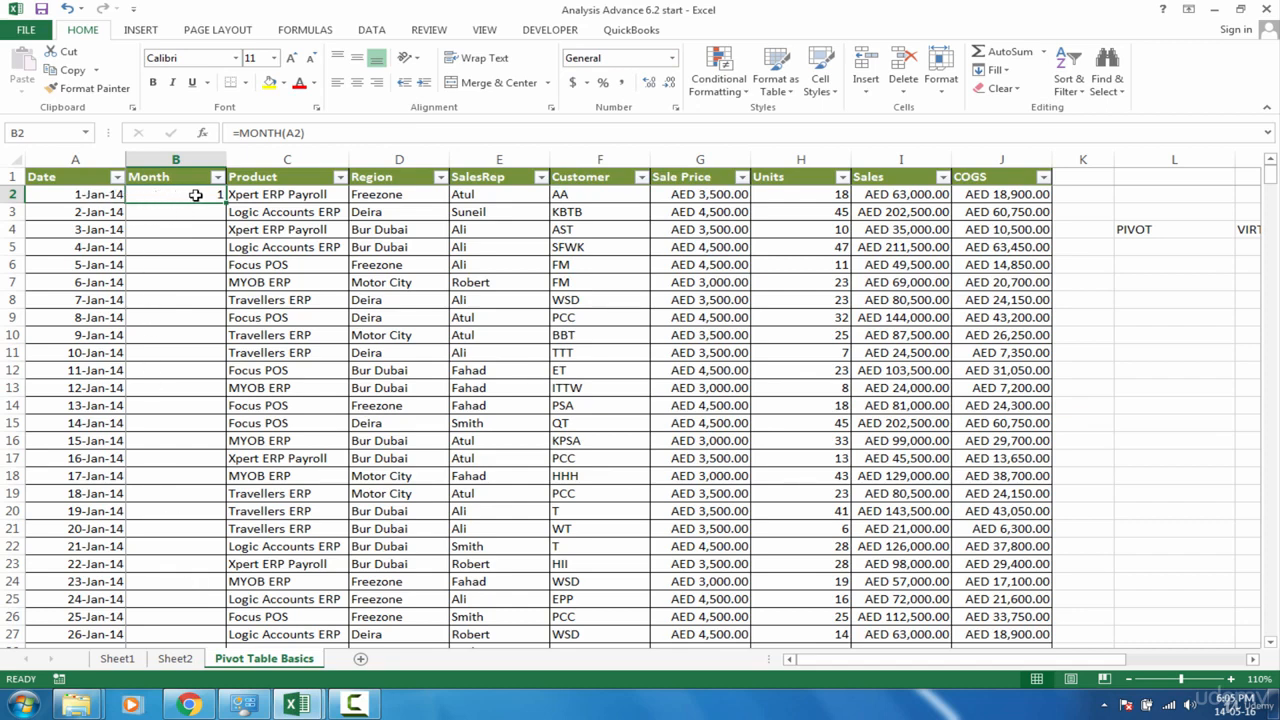
Replace the formula in cell B2 with =TEXT(A2,"mmmm") to return the full month name
click(311, 135)
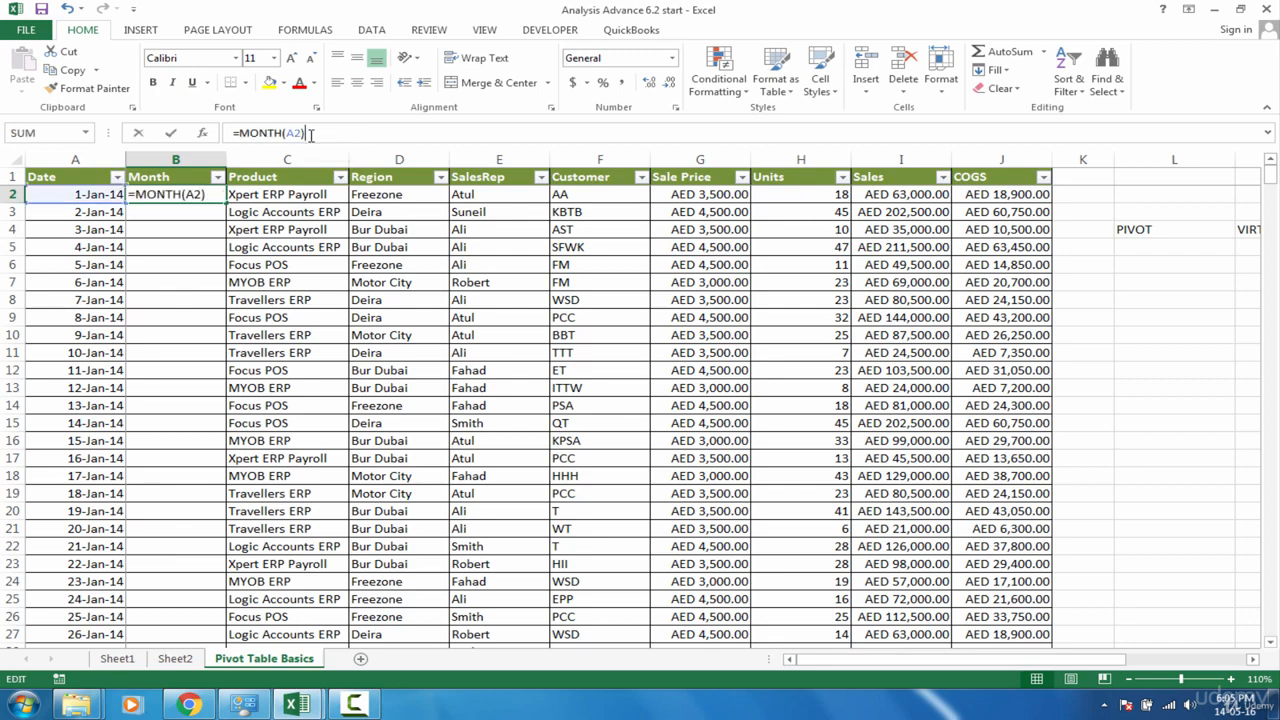
key(BackSpace)
key(BackSpace)
key(BackSpace)
key(BackSpace)
key(BackSpace)
key(BackSpace)
key(BackSpace)
key(BackSpace)
key(BackSpace)
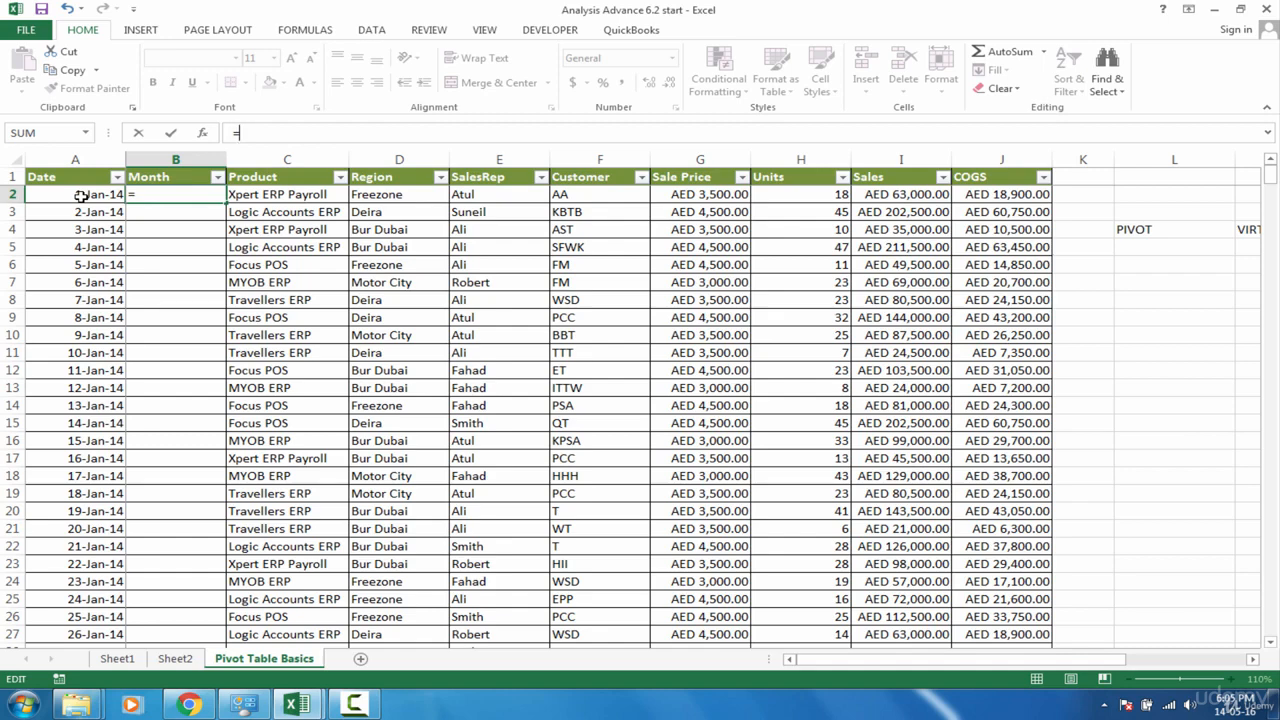
text(TEXT()
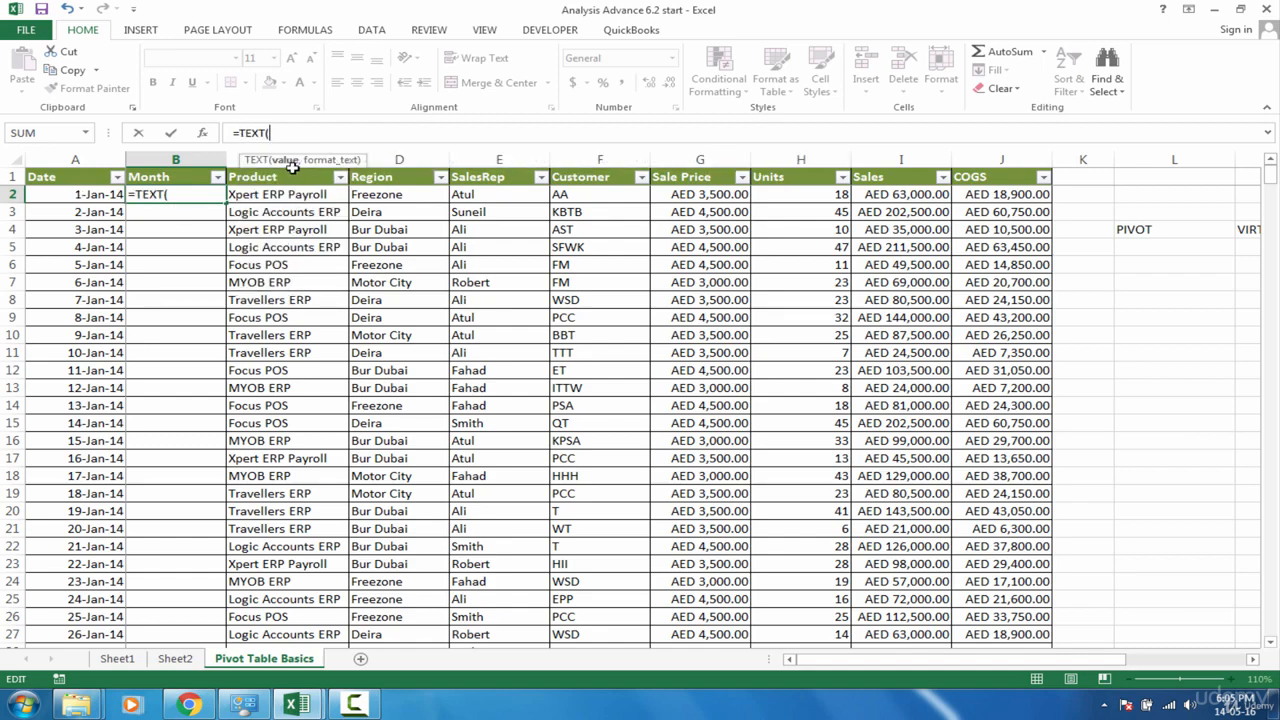
click(85, 195)
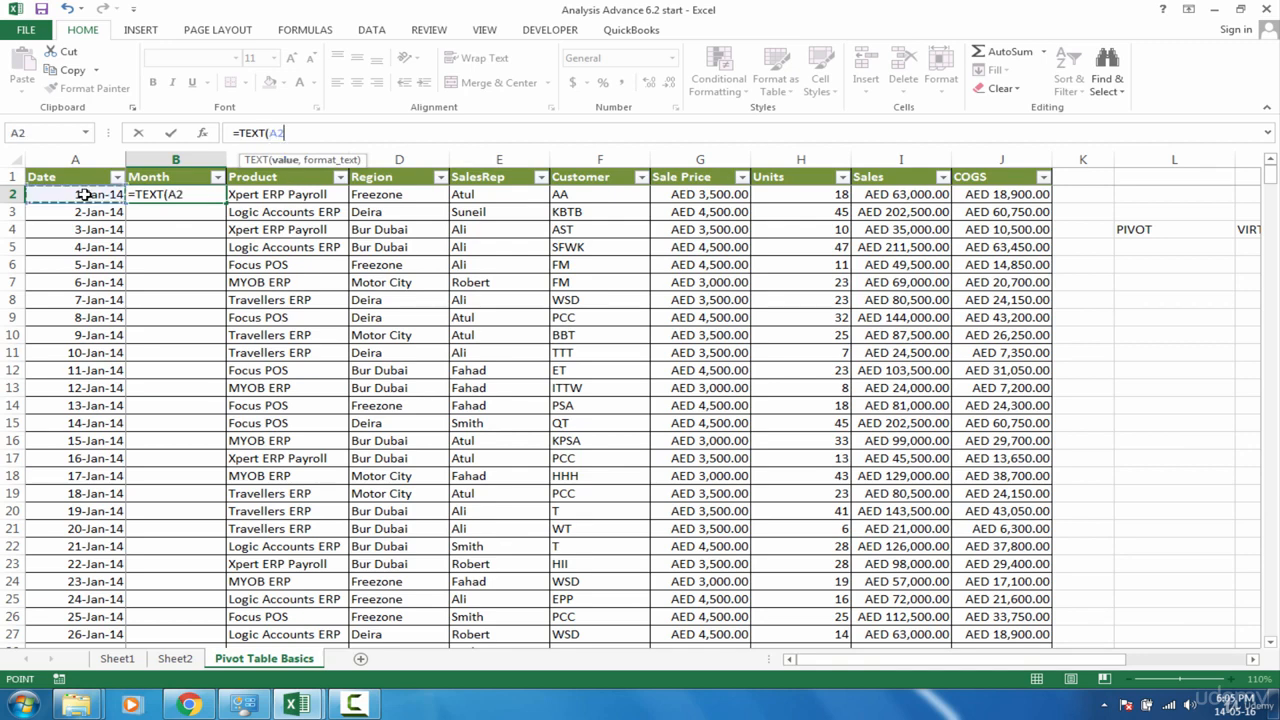
text(,)
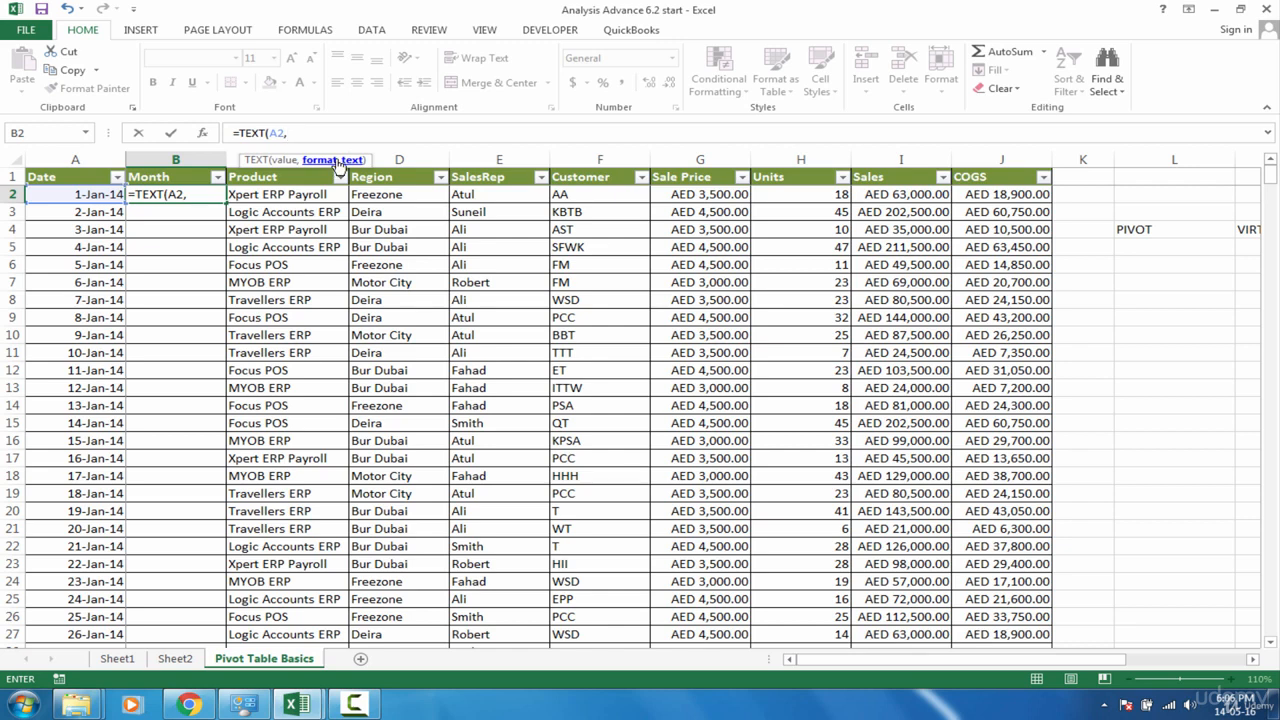
text("mmmm)
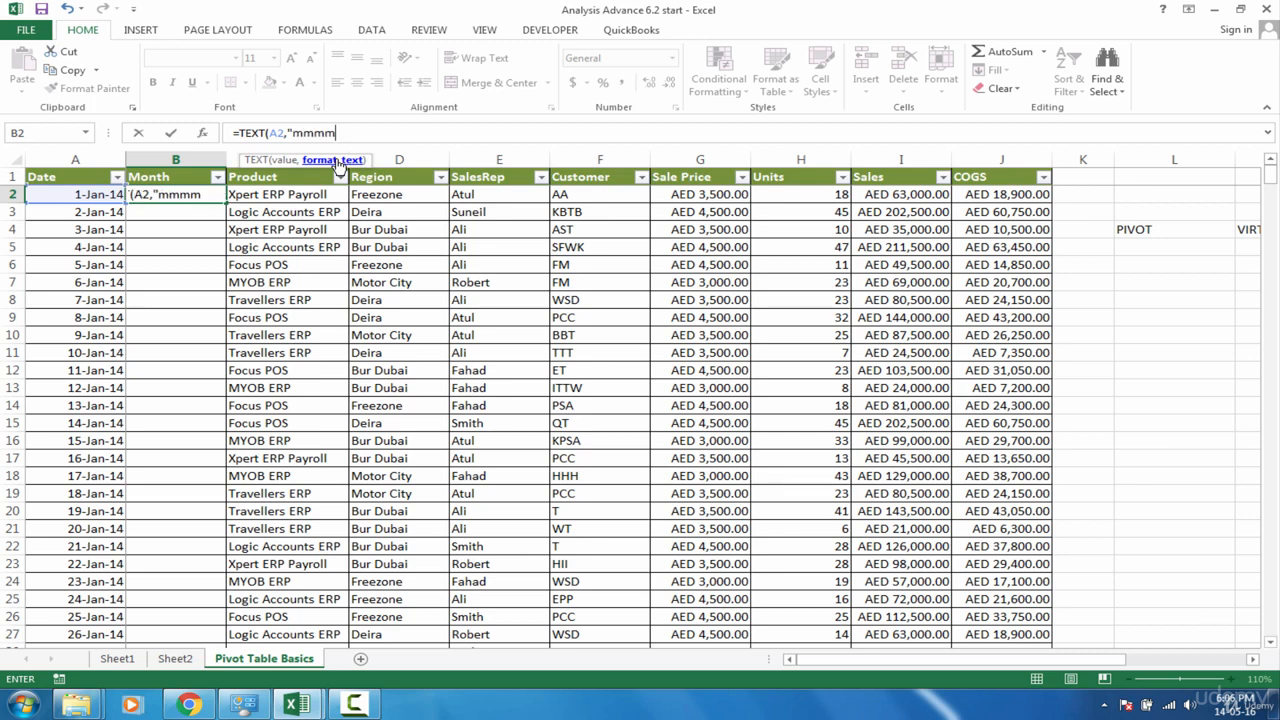
text(:)
key(Return)
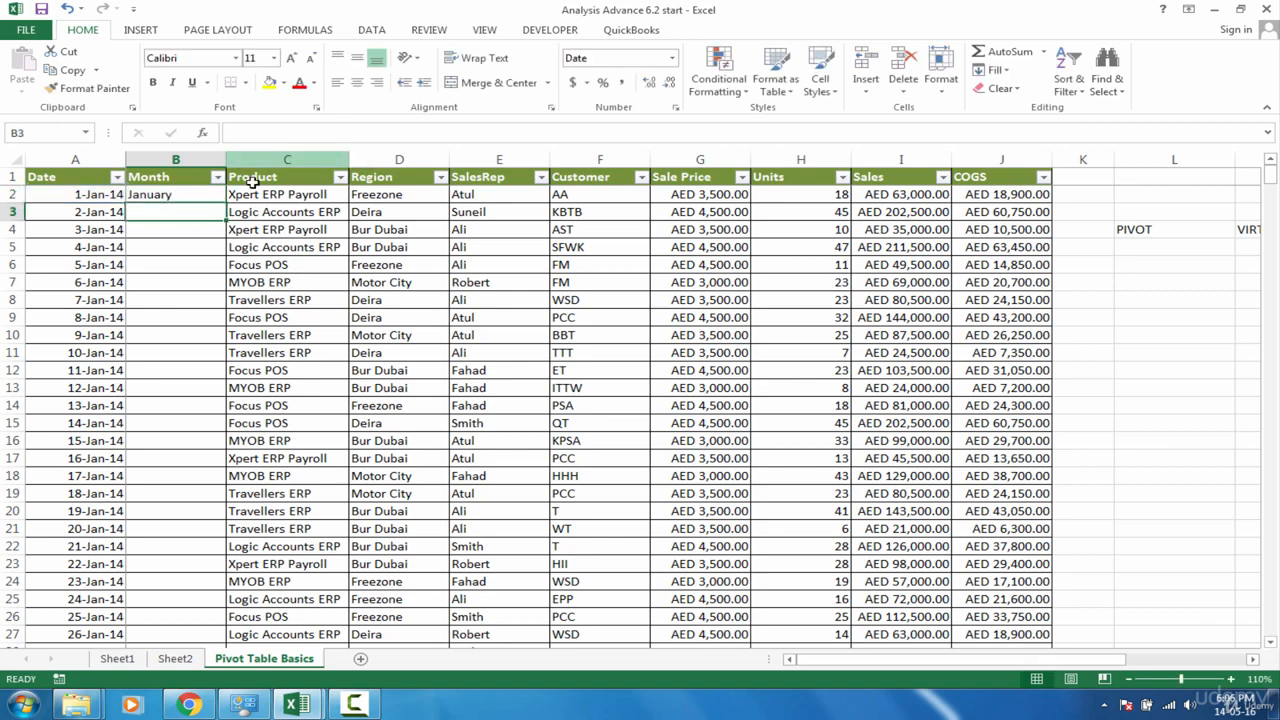
Shorten the format code in B2's TEXT formula to "mmm" for an abbreviated month name
key(Up)
click(338, 133)
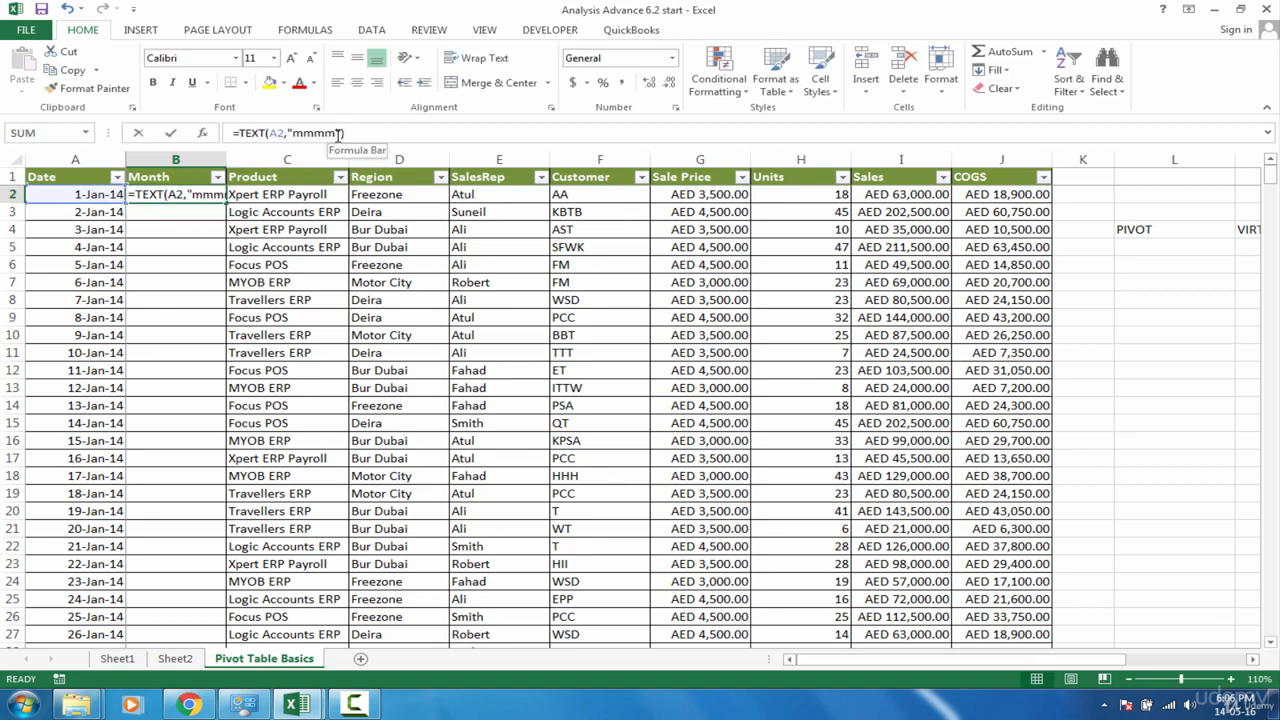
key(BackSpace)
key(Return)
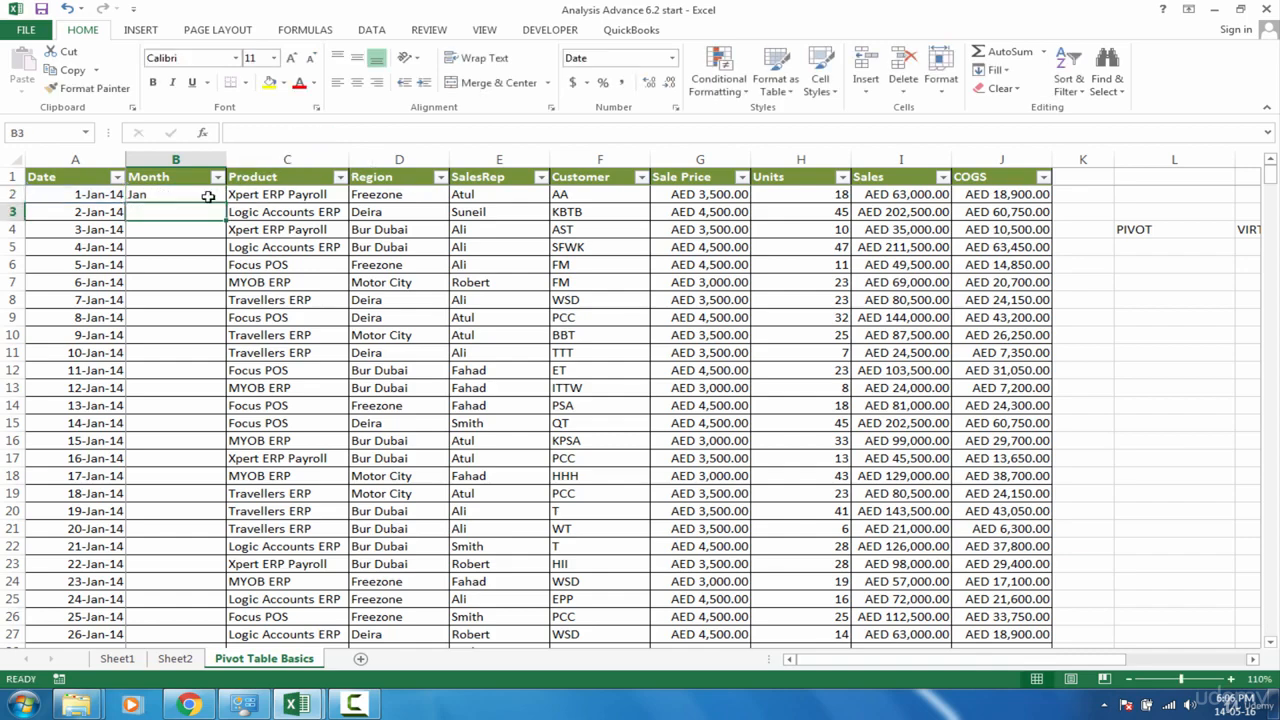
Change the format code in B2's TEXT formula to "mm" for a two-digit month number
key(Up)
click(324, 133)
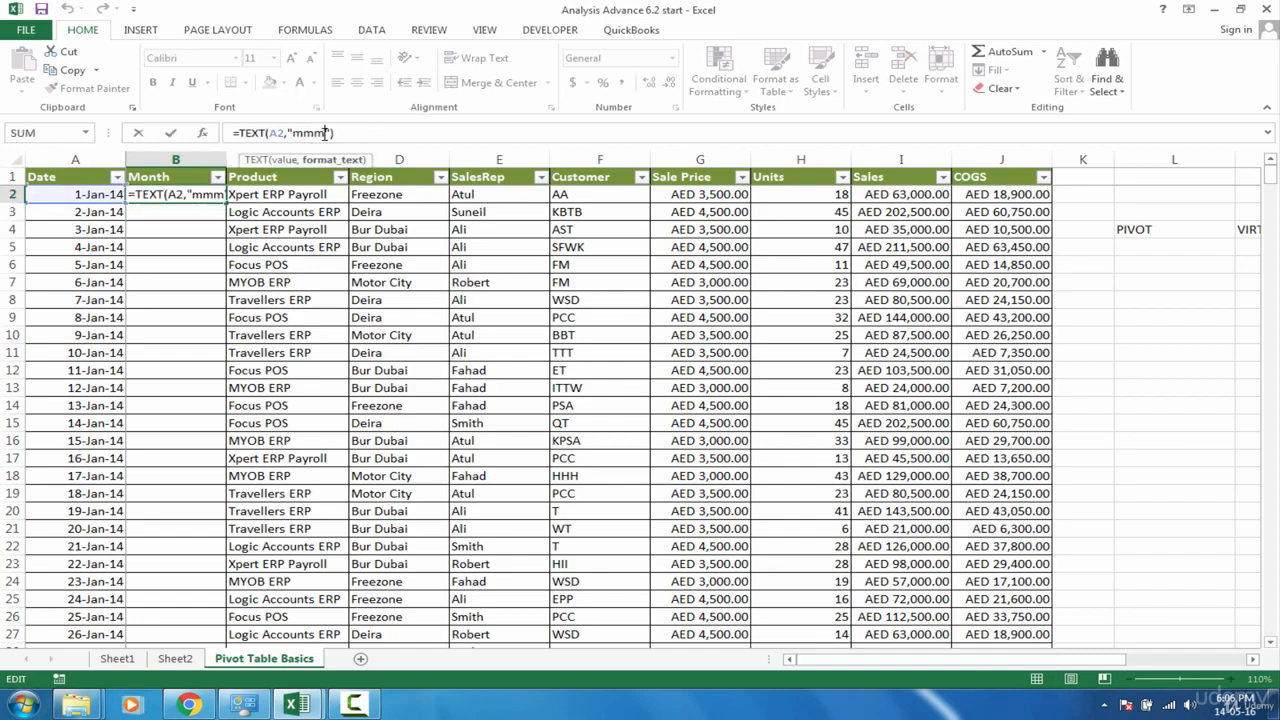
key(BackSpace)
key(Return)
Change the format code in B2's TEXT formula to "m" for a month number without a leading zero
click(206, 194)
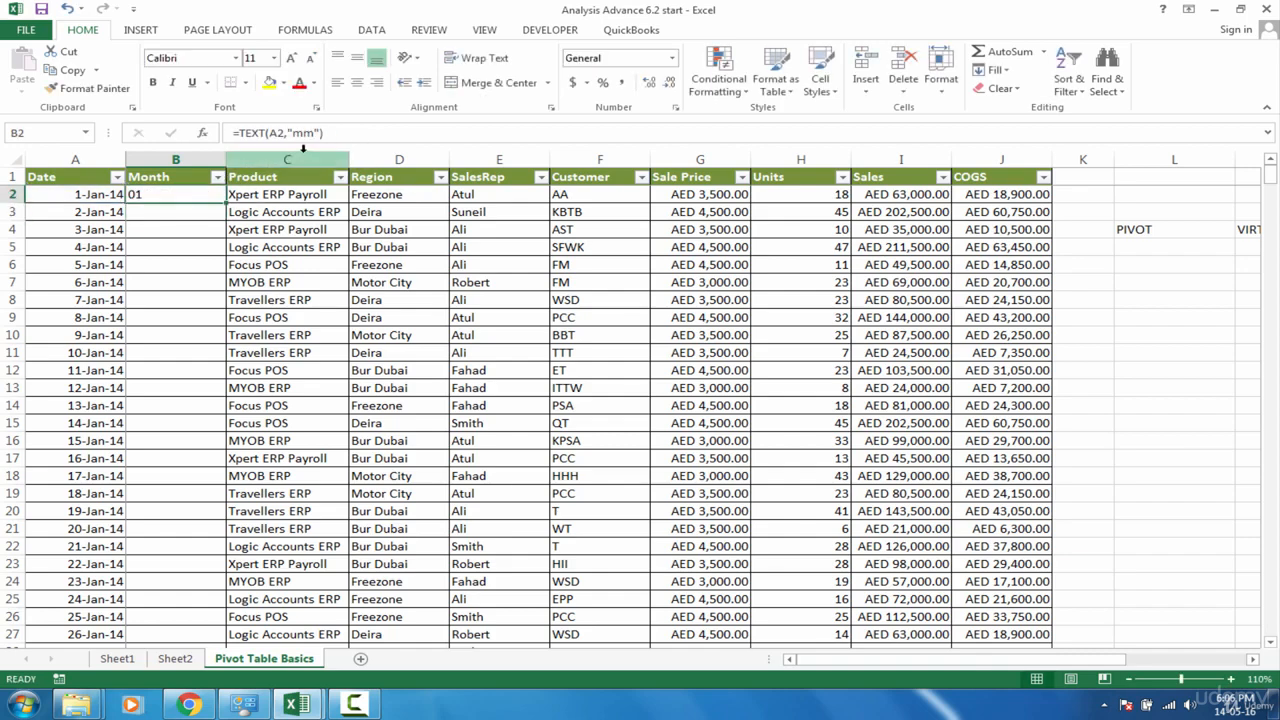
click(316, 133)
key(BackSpace)
key(Return)
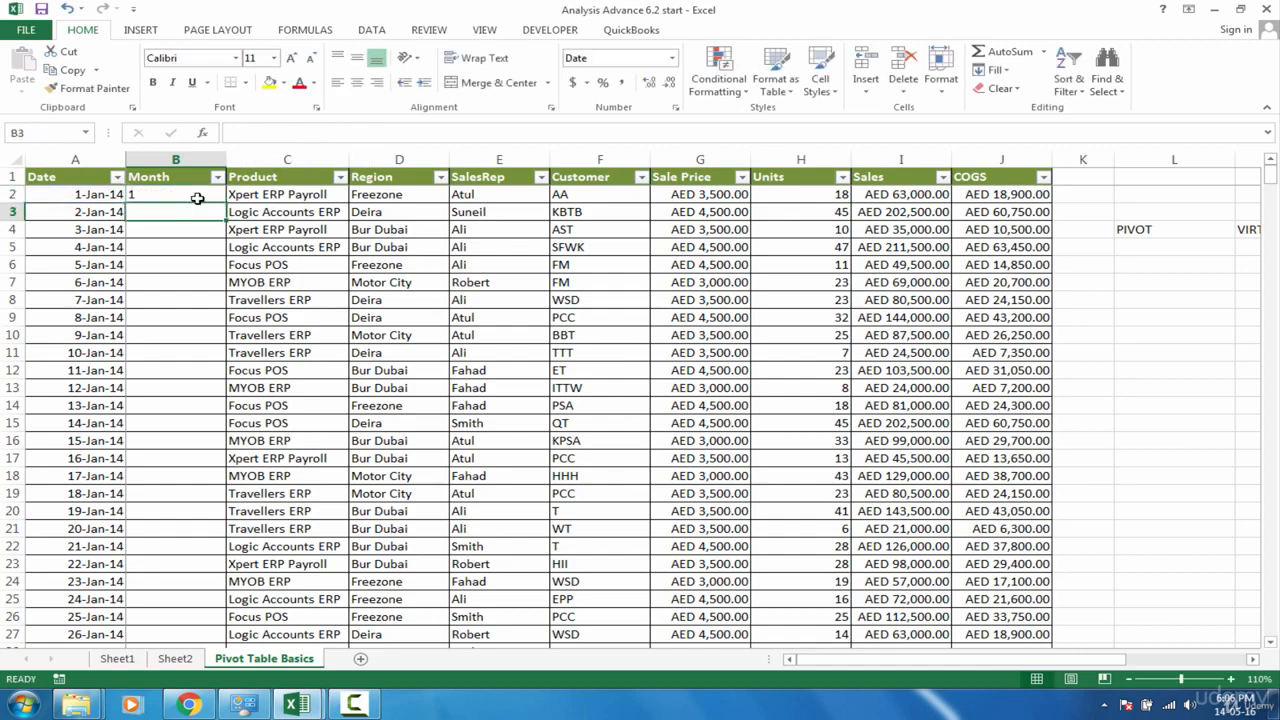
Set the format code in B2's TEXT formula back to "mmmm" for the full month name
click(200, 197)
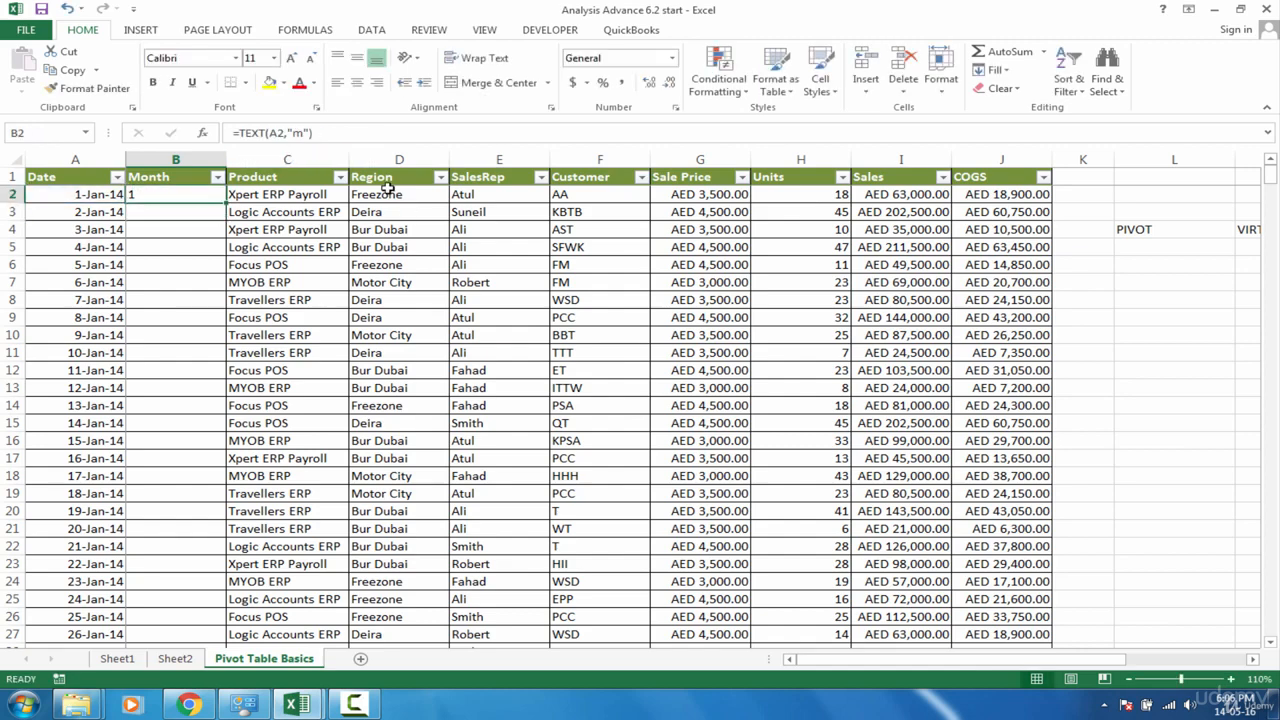
click(304, 133)
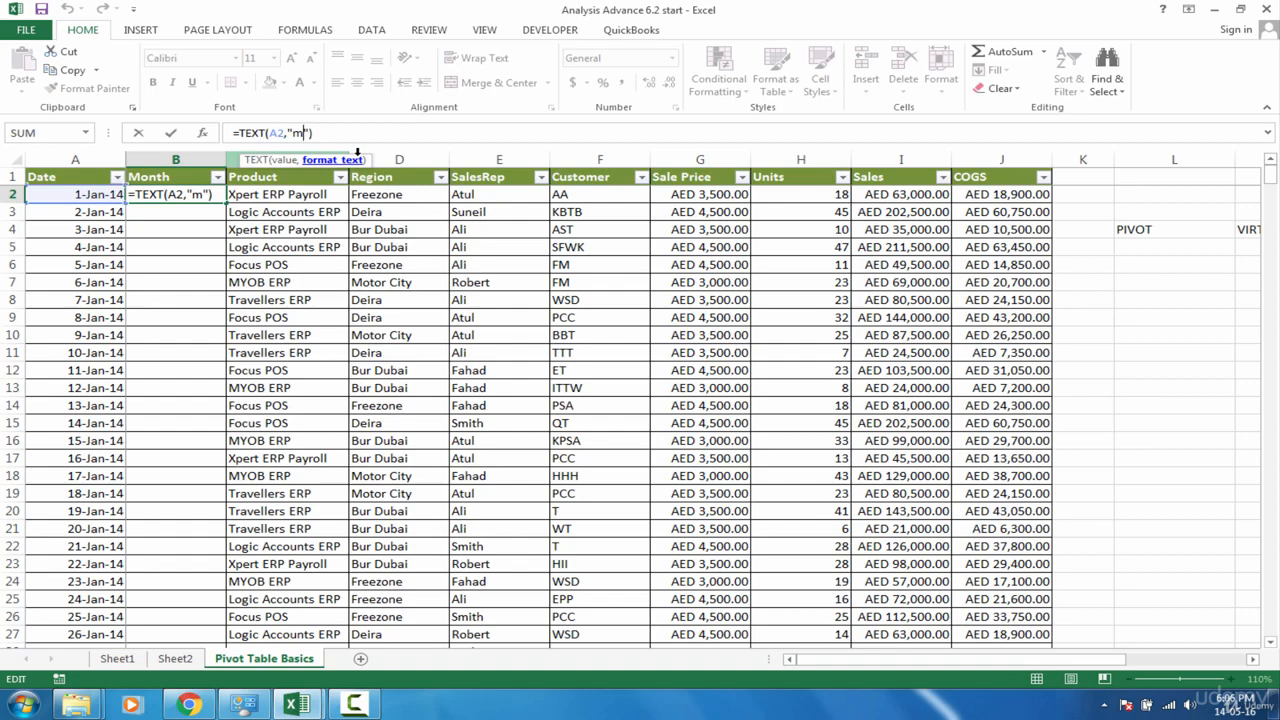
text(mmmm)
key(BackSpace)
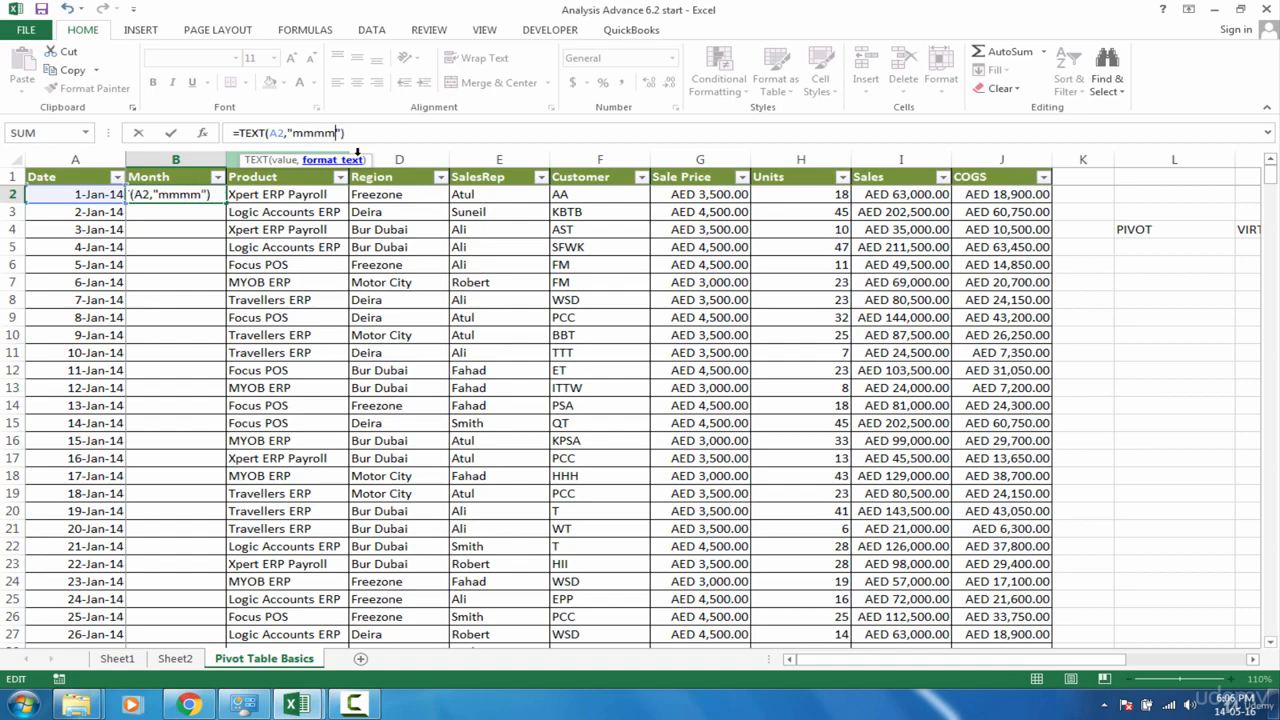
key(Return)
Fill the TEXT formula from B2 down the whole Month column and check the month names against the dates
click(208, 193)
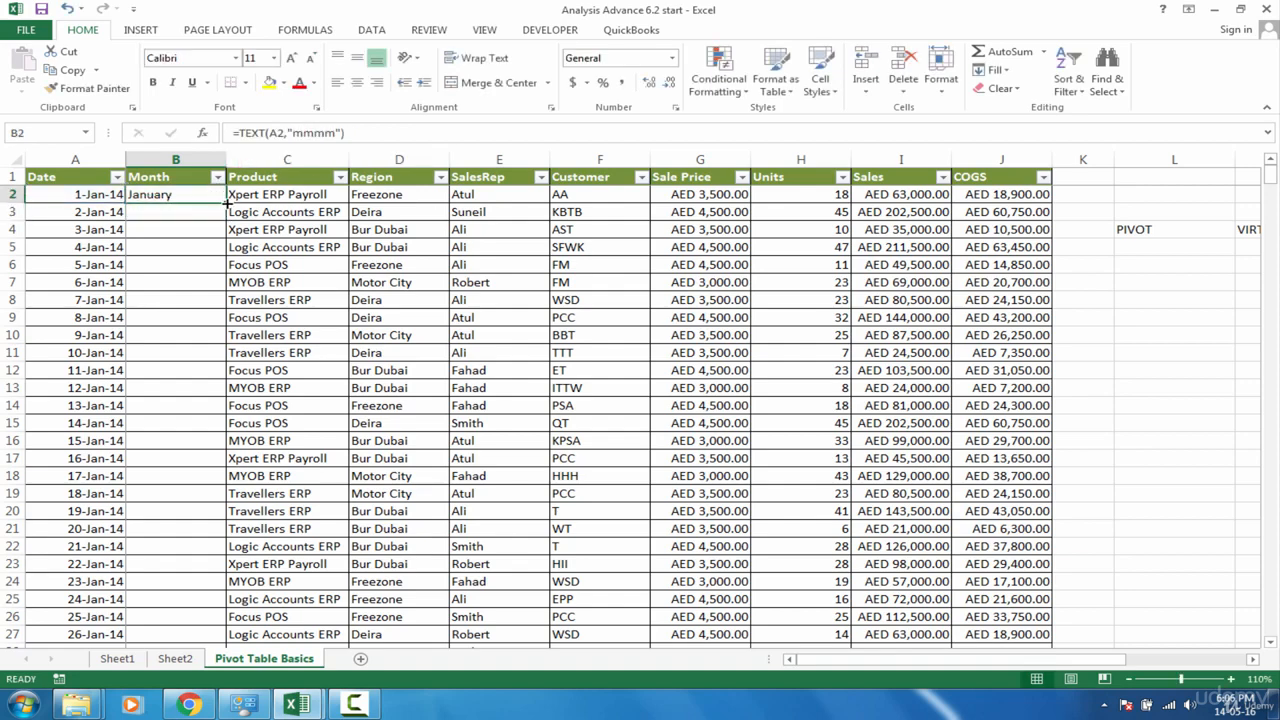
double_click(227, 203)
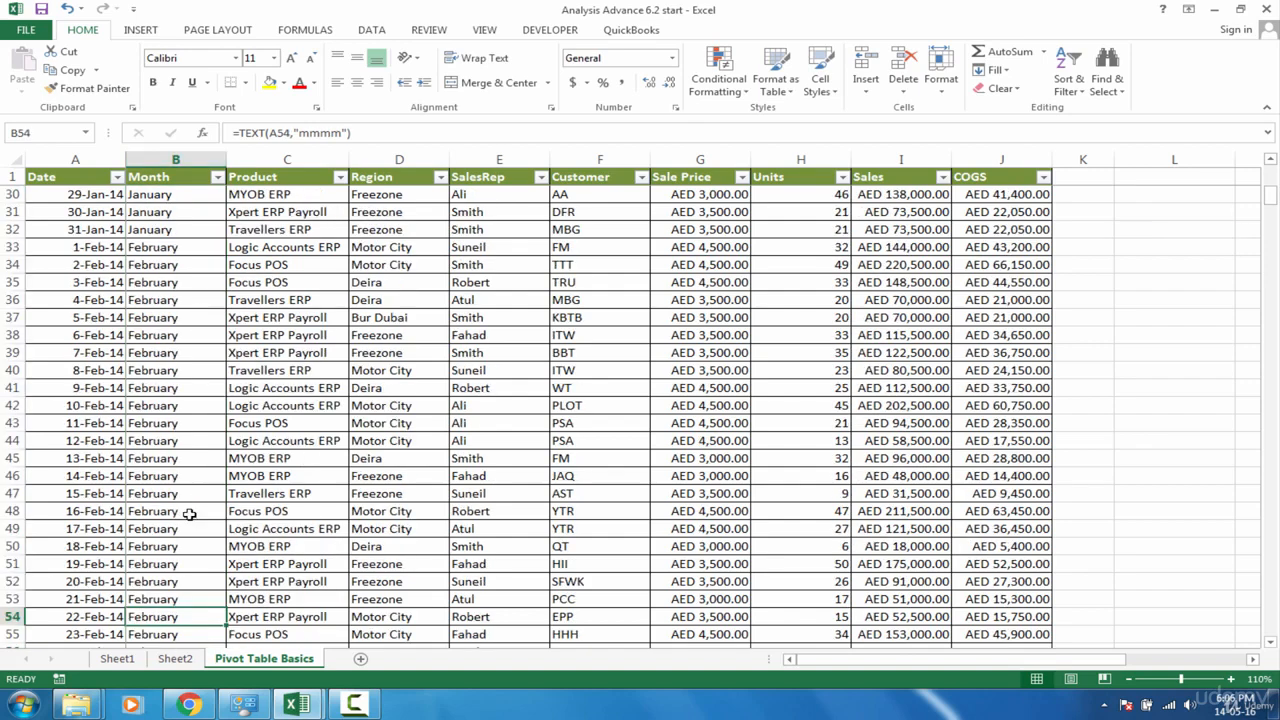
key(Up)
key(Up)
key(Up)
key(Up)
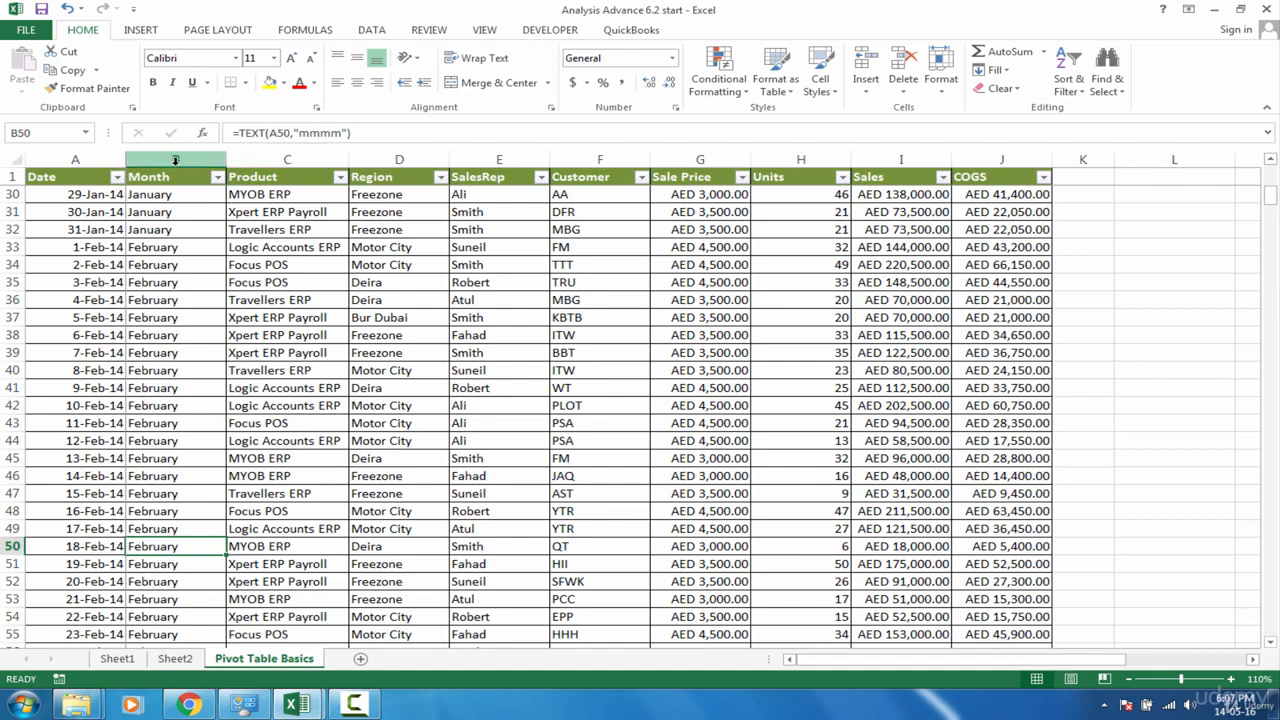
Delete the Month column from the sales data so the dates sit directly beside the products
right_click(175, 160)
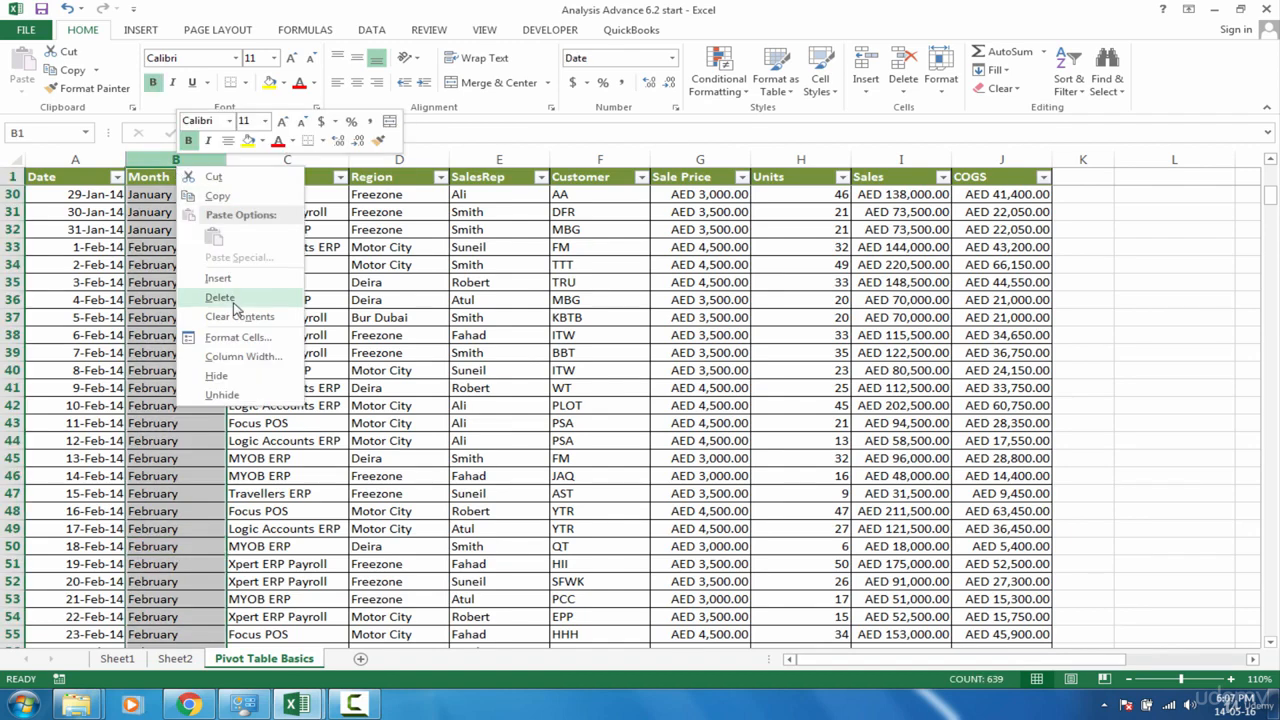
click(235, 305)
click(86, 179)
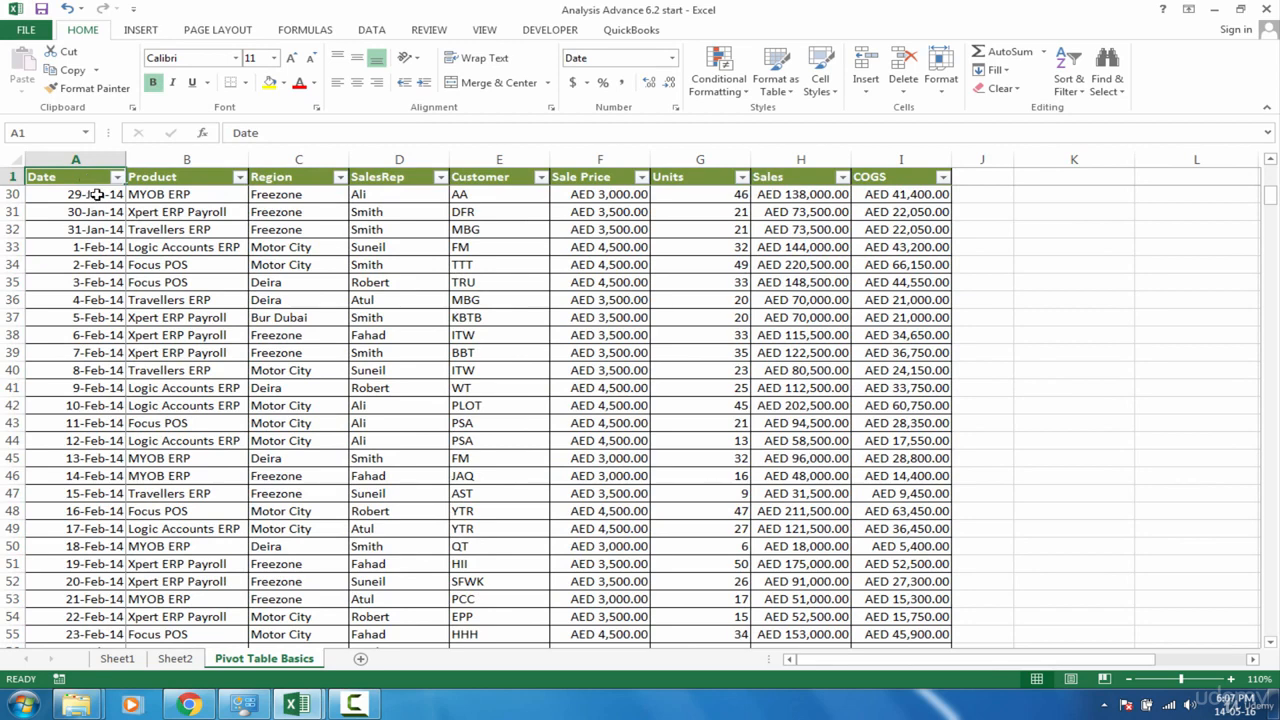
drag(97, 197, 116, 355)
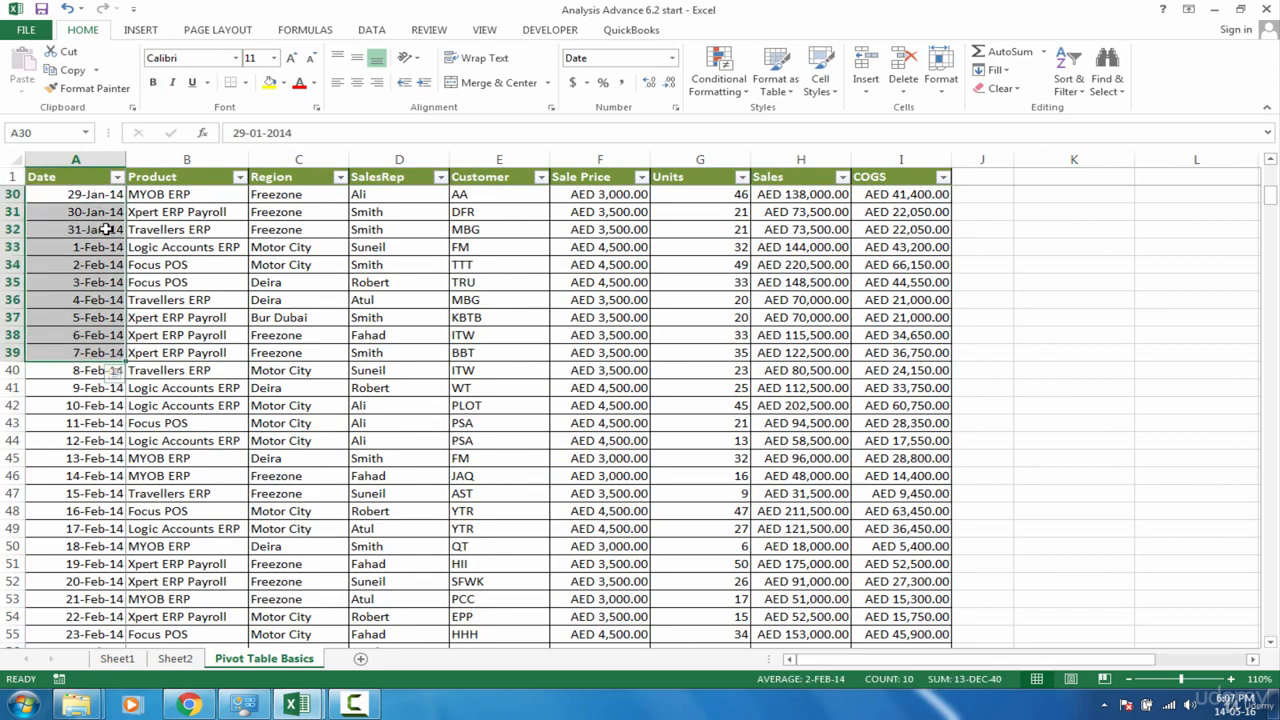
Create a PivotTable on a new worksheet from the whole sales range A1:I639
click(50, 176)
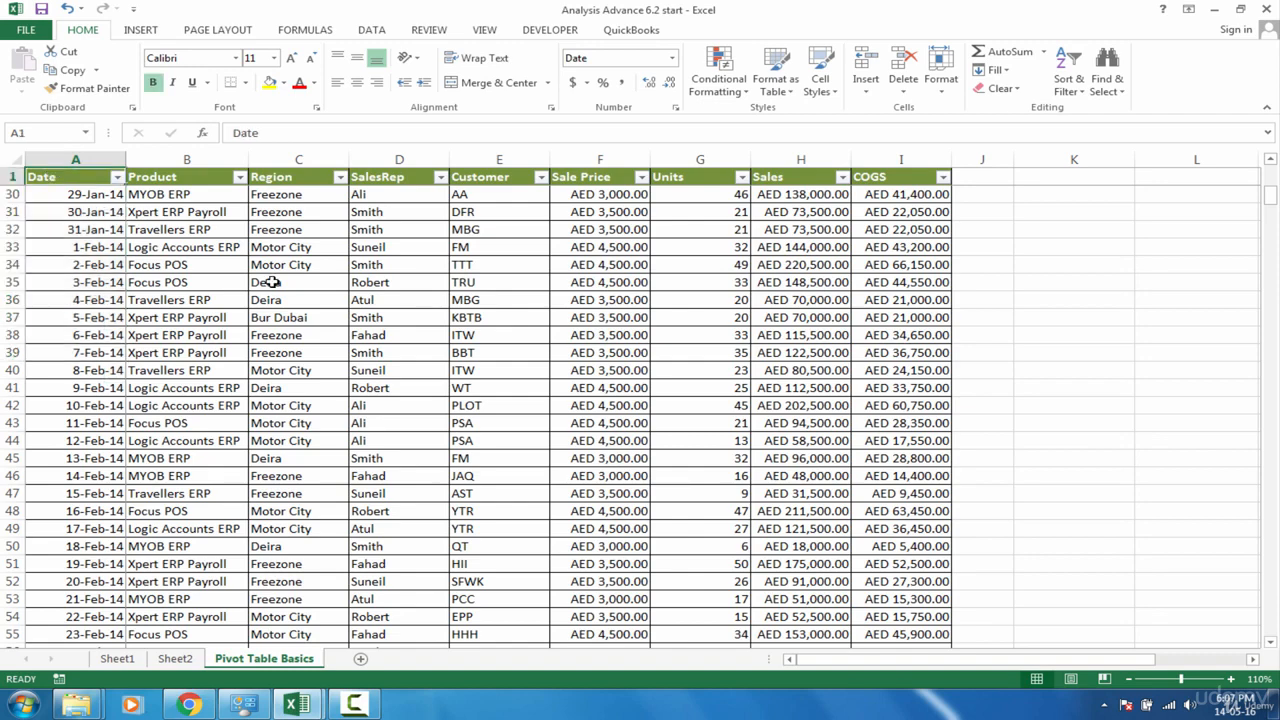
key(ctrl+shift+Right)
key(ctrl+shift+Down)
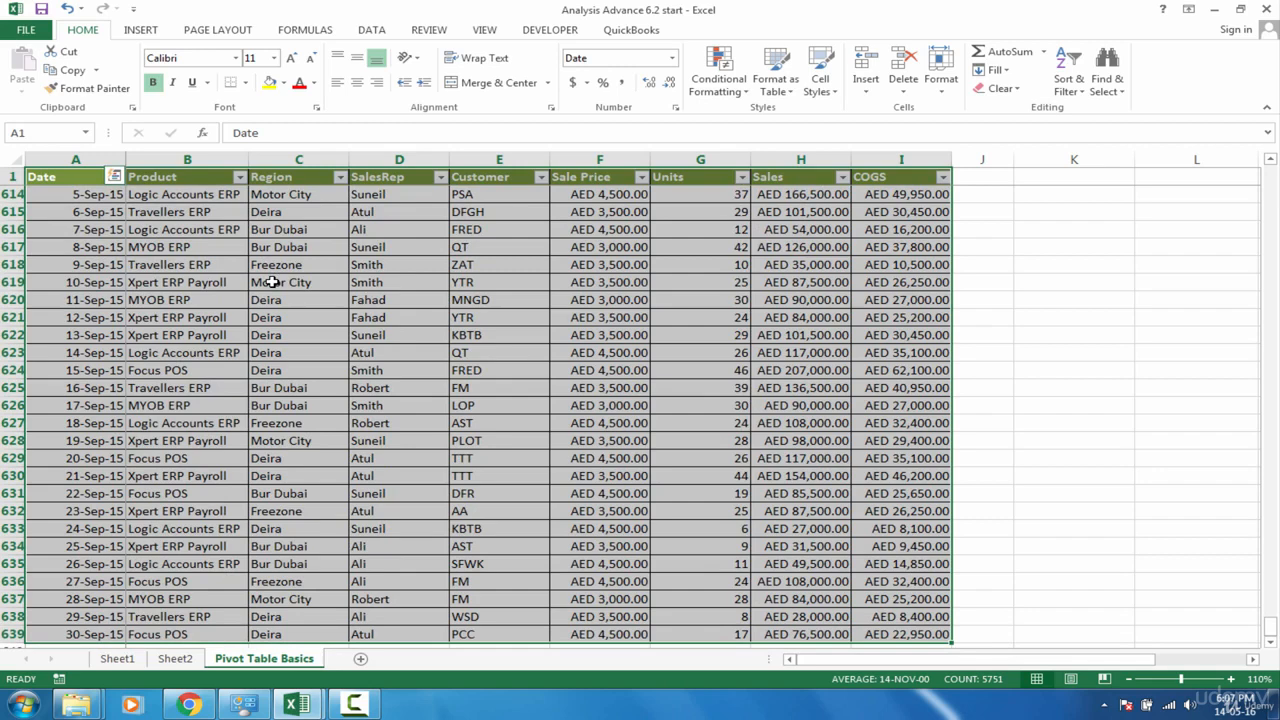
key(alt)
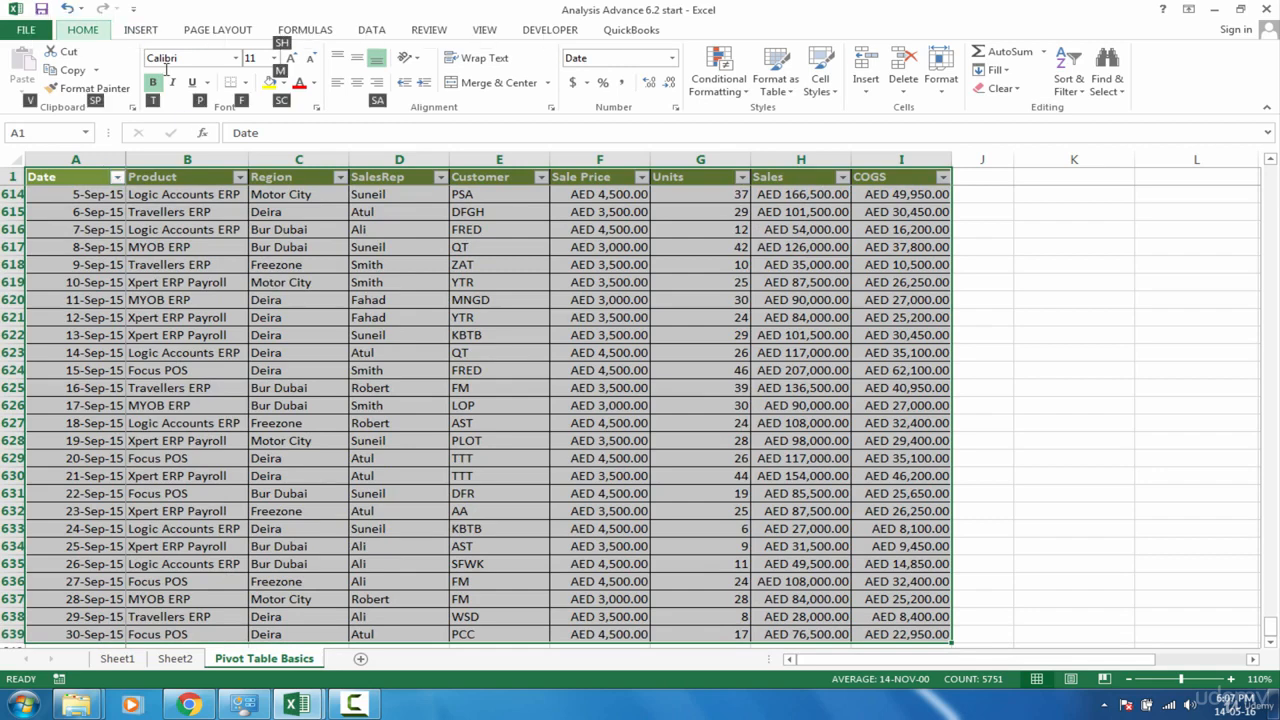
key(n)
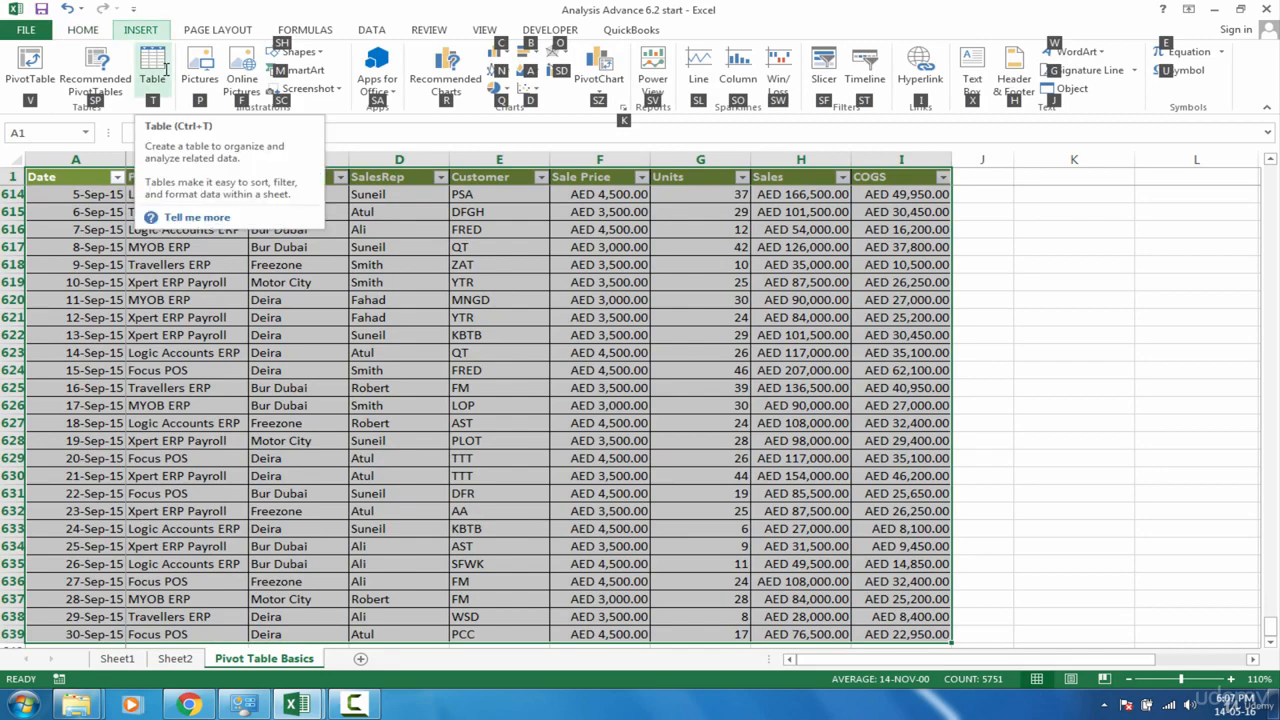
key(v)
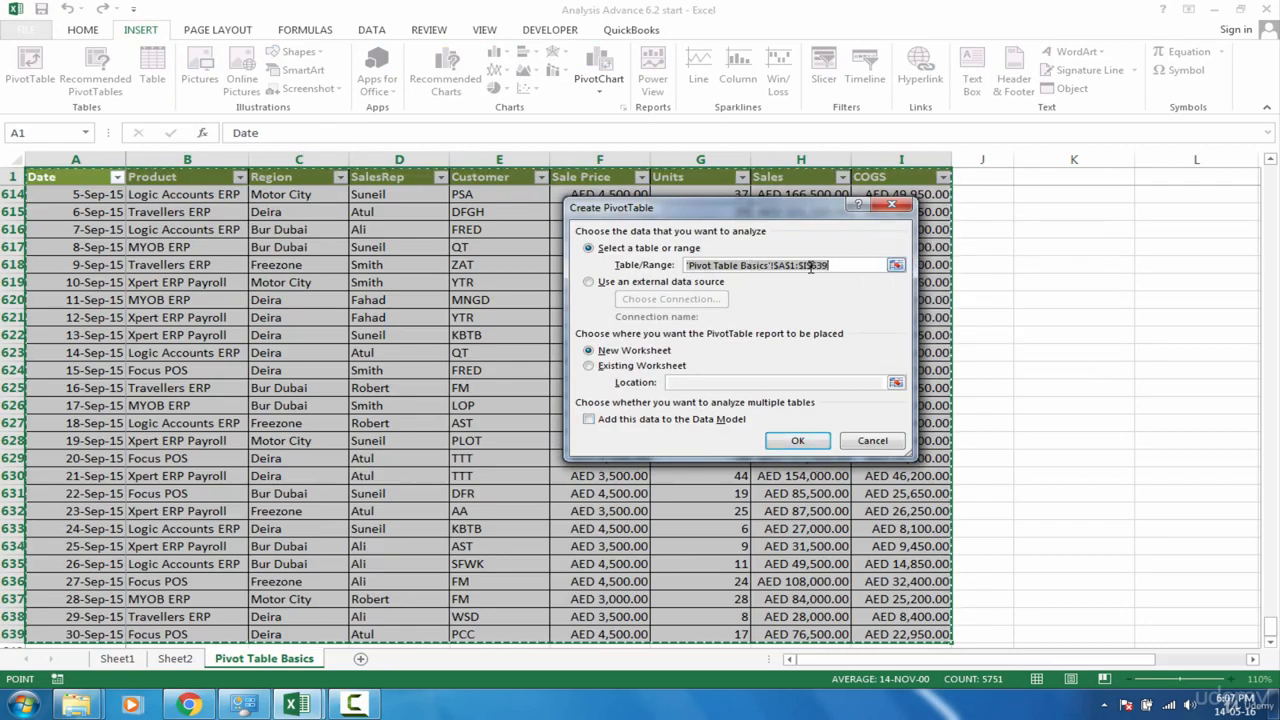
click(795, 443)
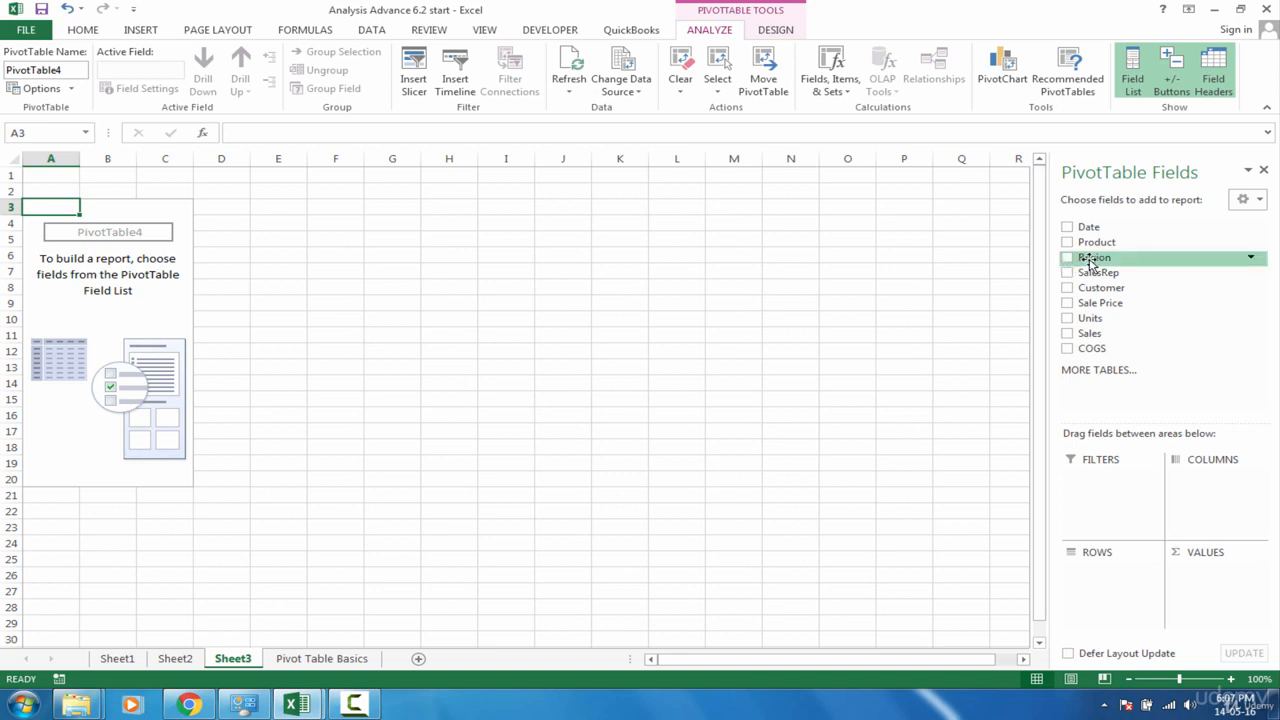
Add the Date field to the rows of the new PivotTable
drag(1092, 262, 1117, 278)
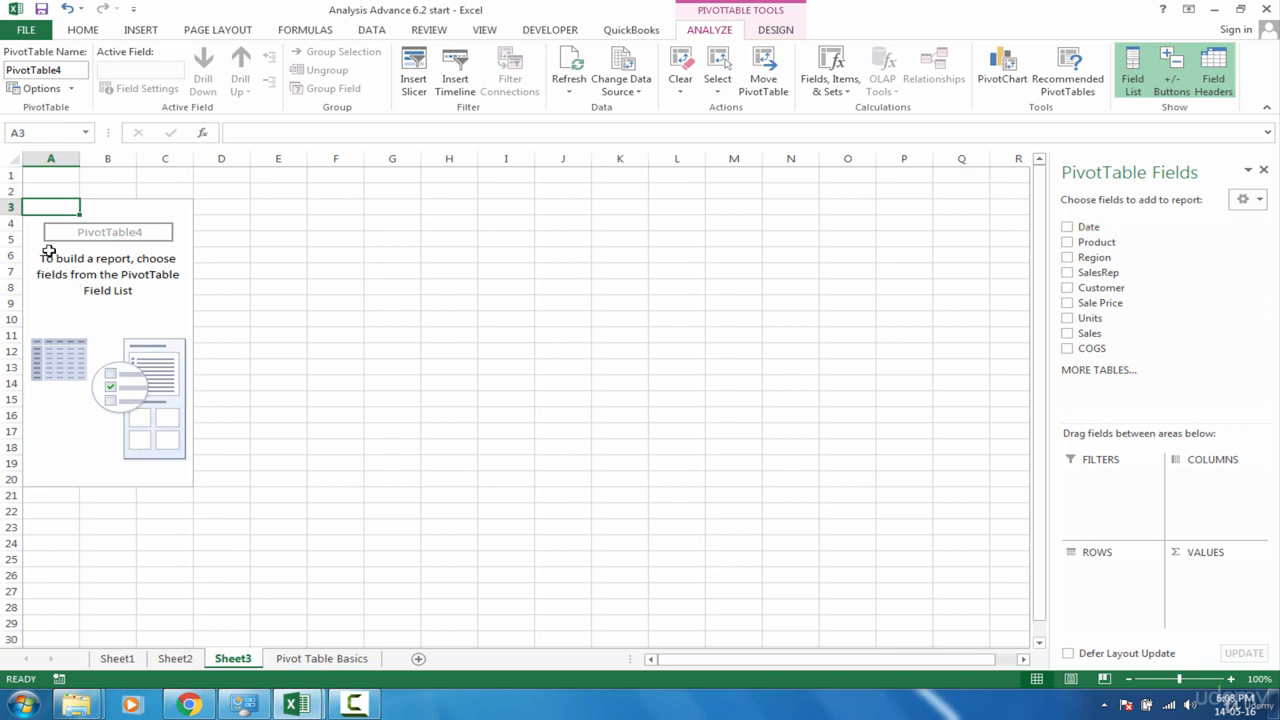
drag(49, 255, 60, 478)
drag(1088, 227, 1113, 602)
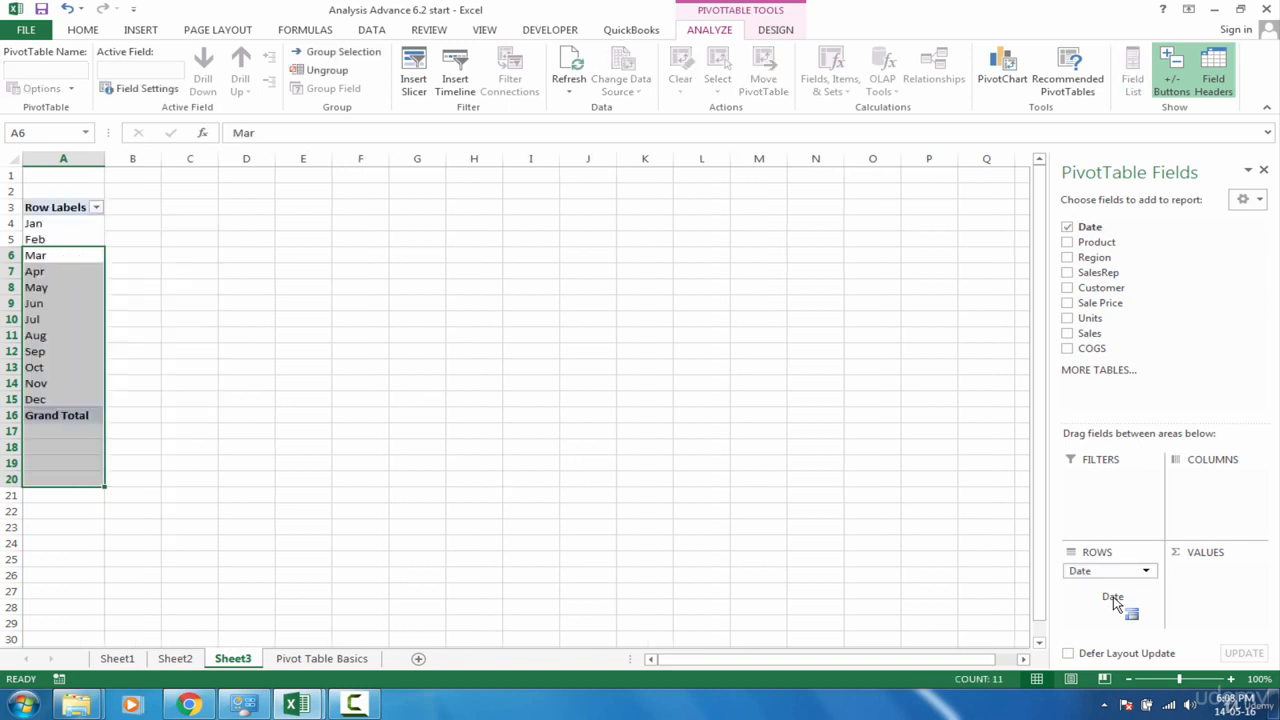
Ungroup the month row labels so the PivotTable lists individual dates
click(65, 253)
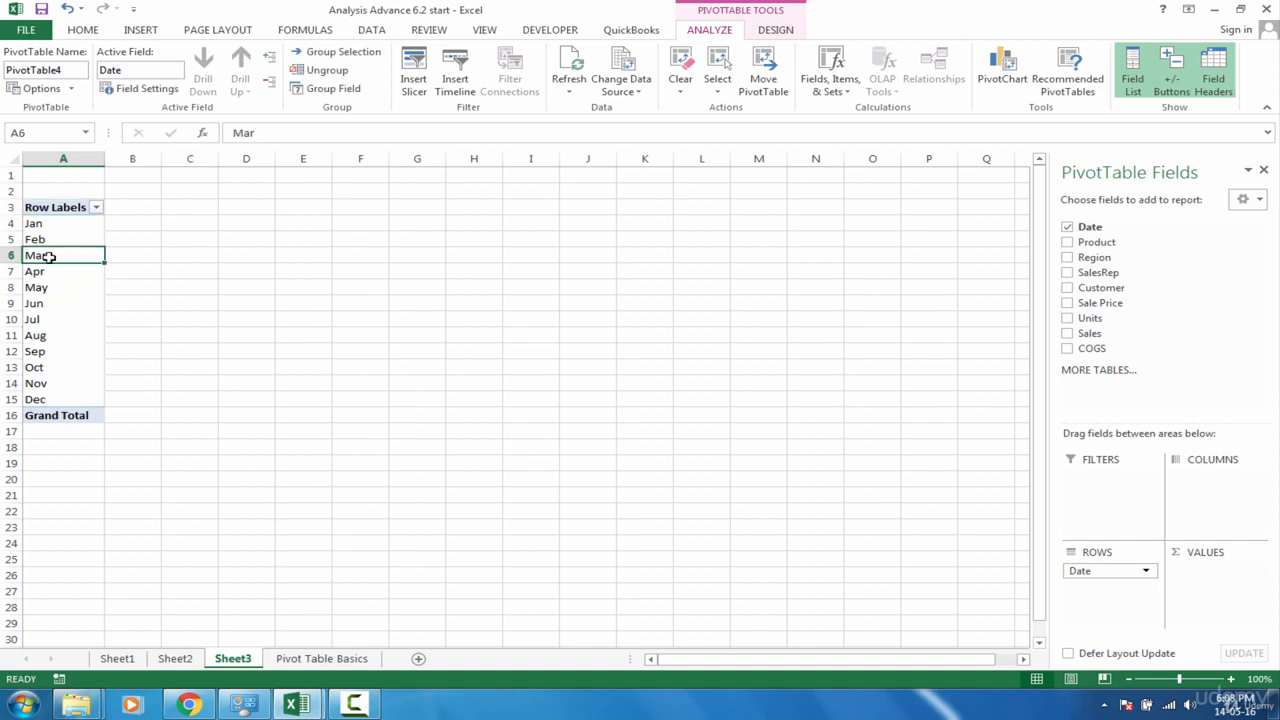
right_click(48, 256)
click(128, 432)
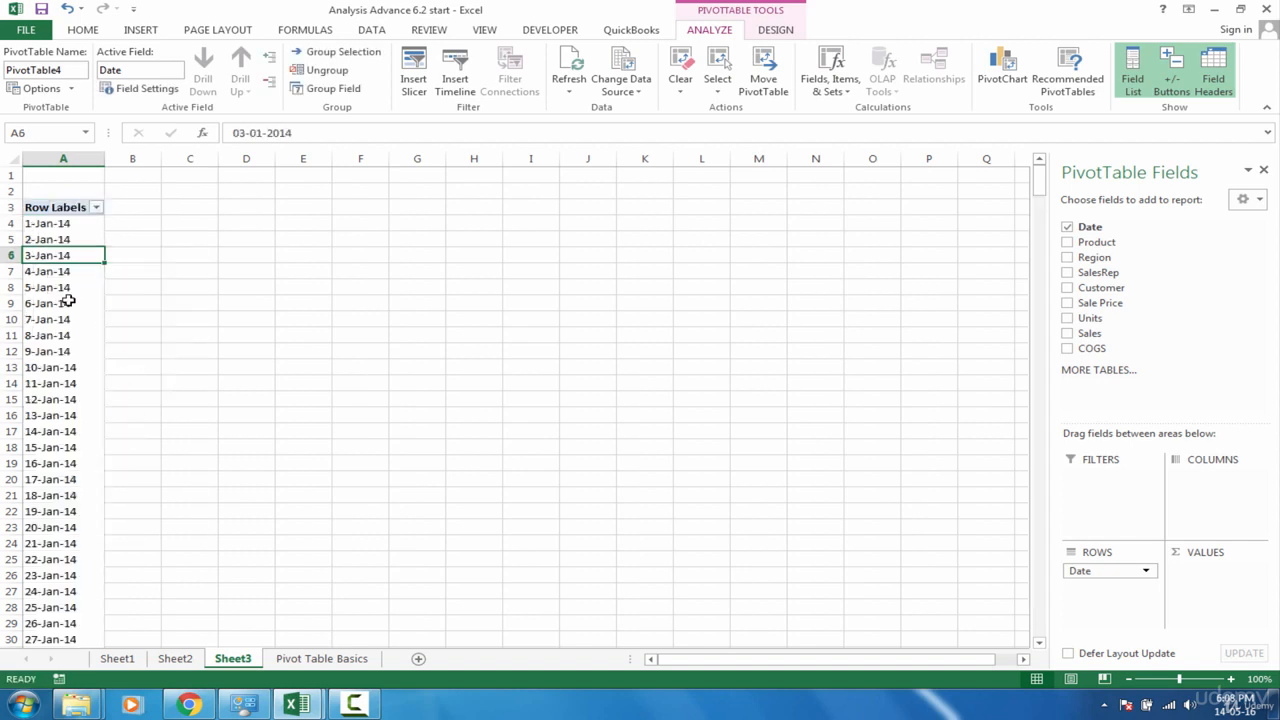
click(67, 296)
click(158, 351)
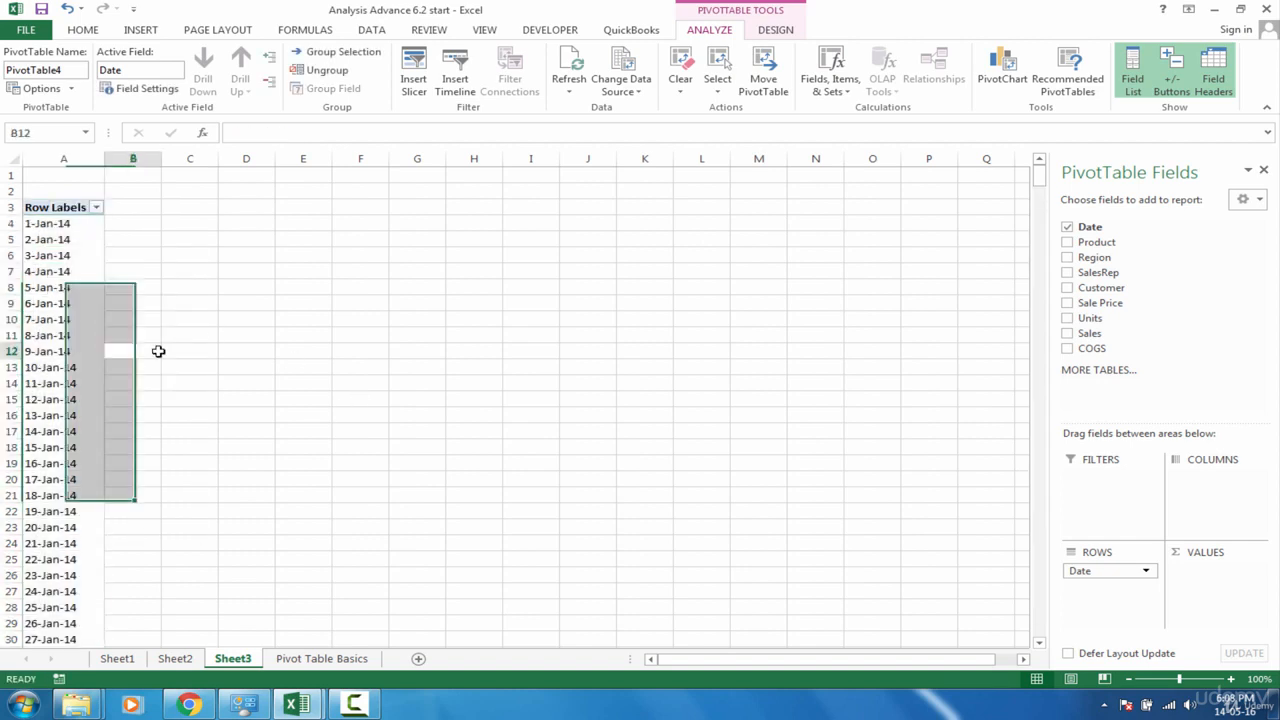
click(68, 314)
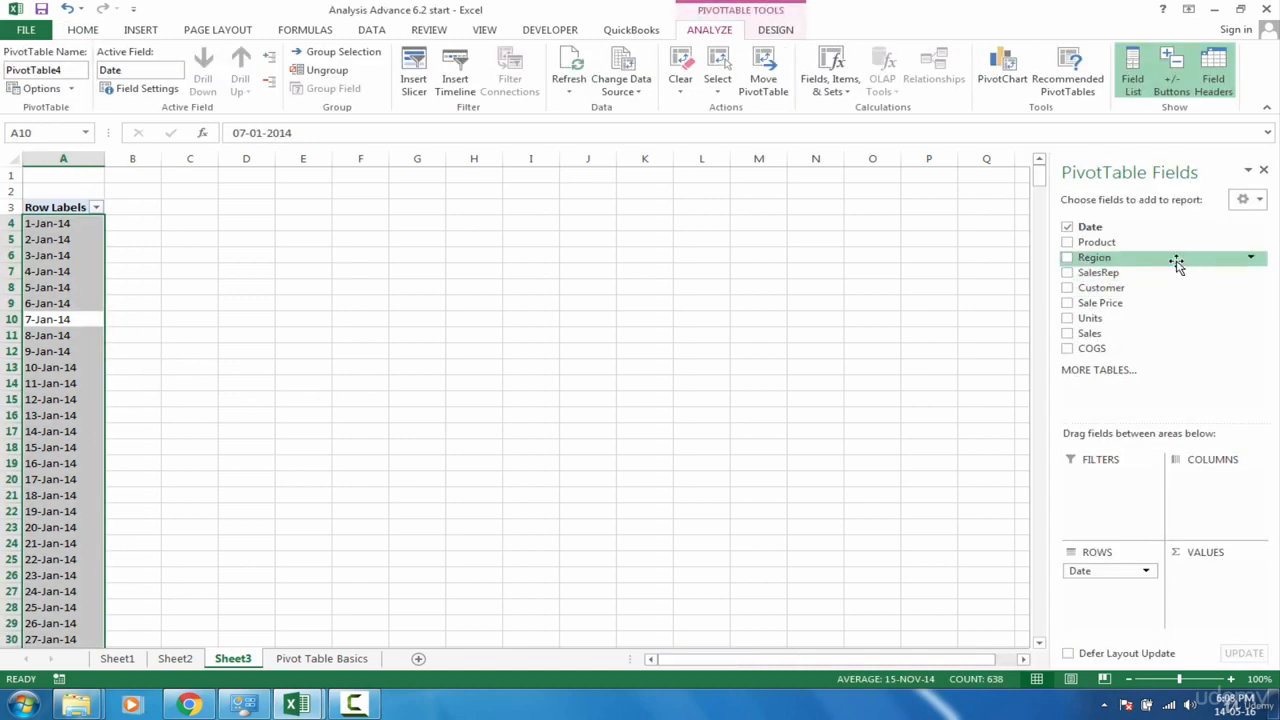
Add Region as the PivotTable's columns and Sales as its summed values
drag(1177, 262, 1202, 485)
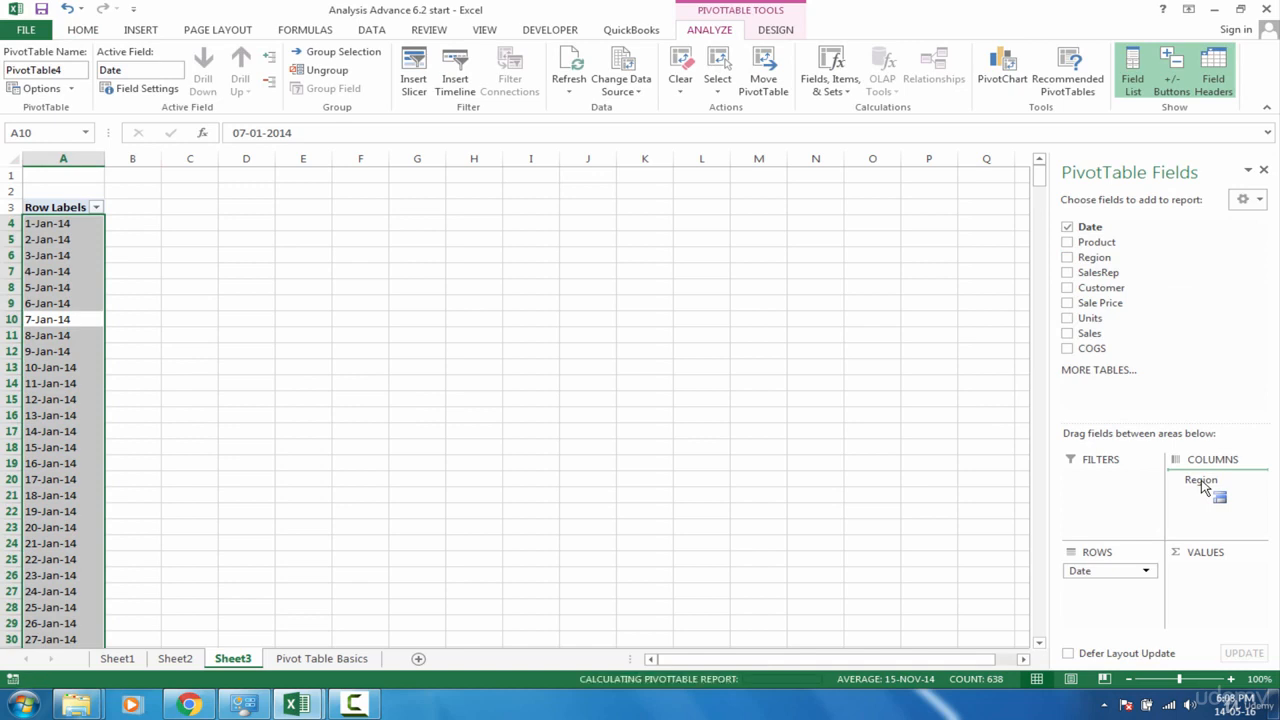
drag(1122, 337, 1189, 600)
click(292, 337)
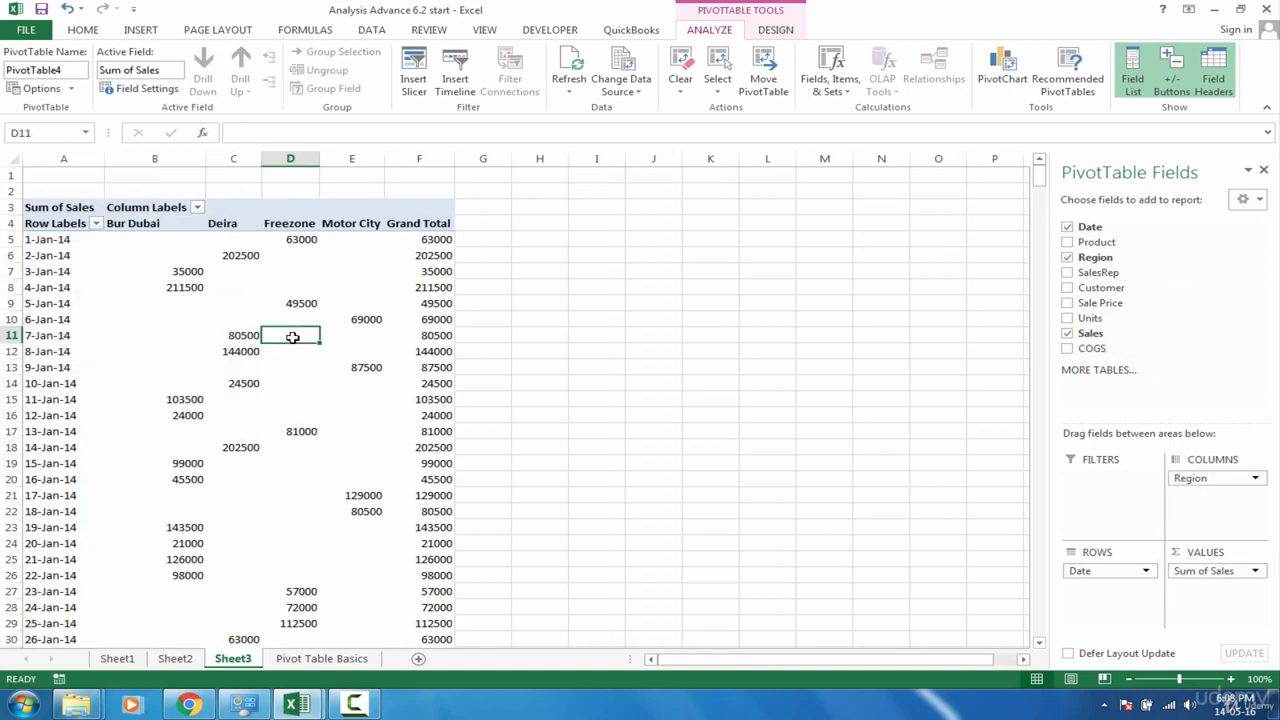
drag(68, 241, 80, 397)
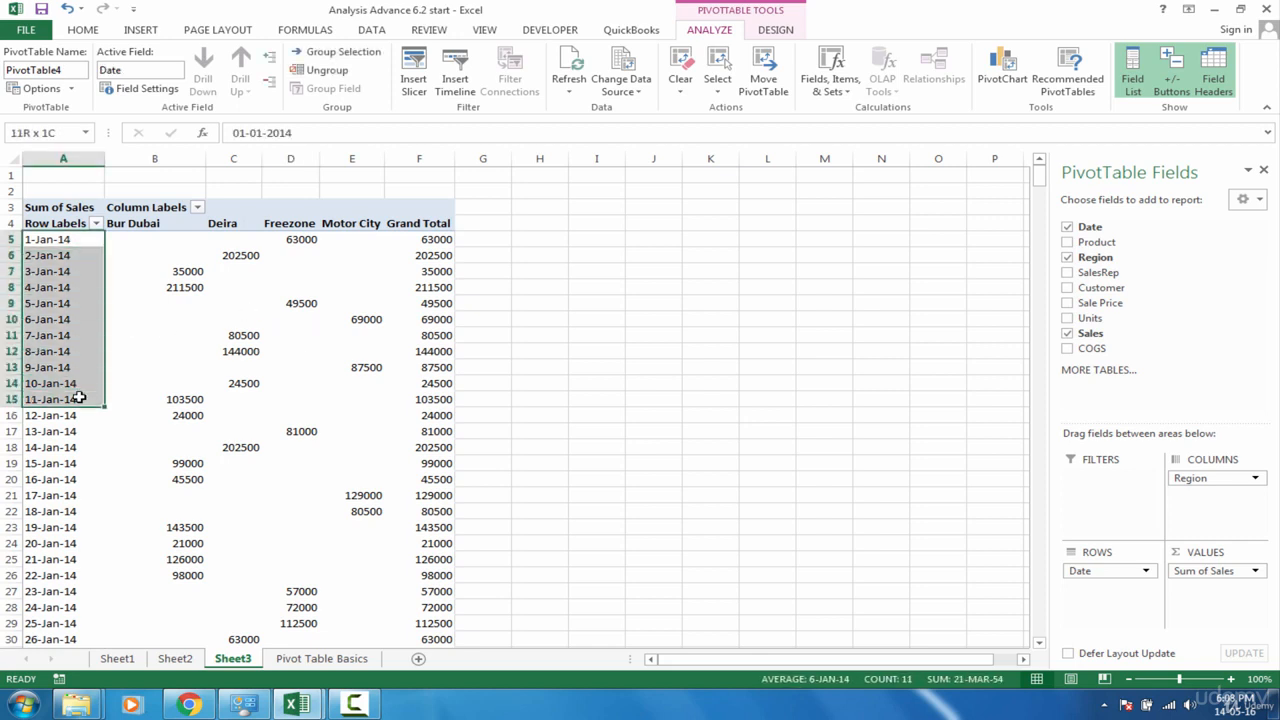
click(62, 241)
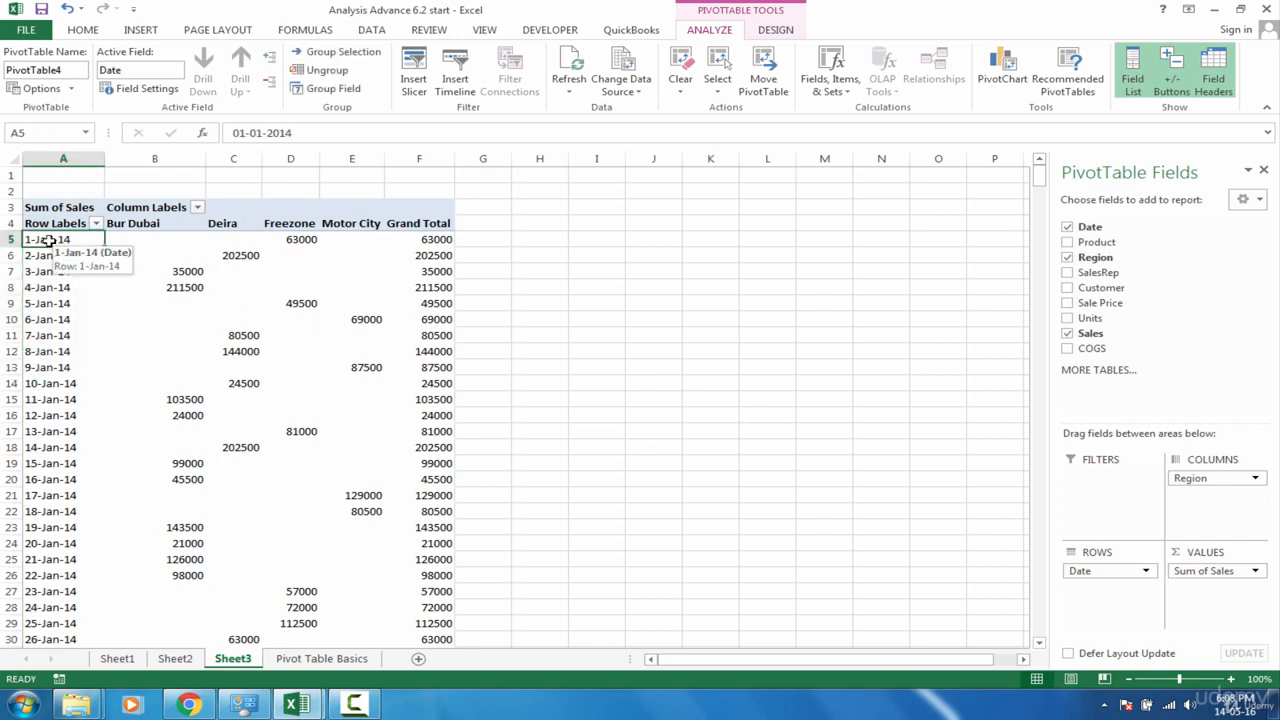
drag(62, 241, 64, 255)
drag(220, 378, 220, 376)
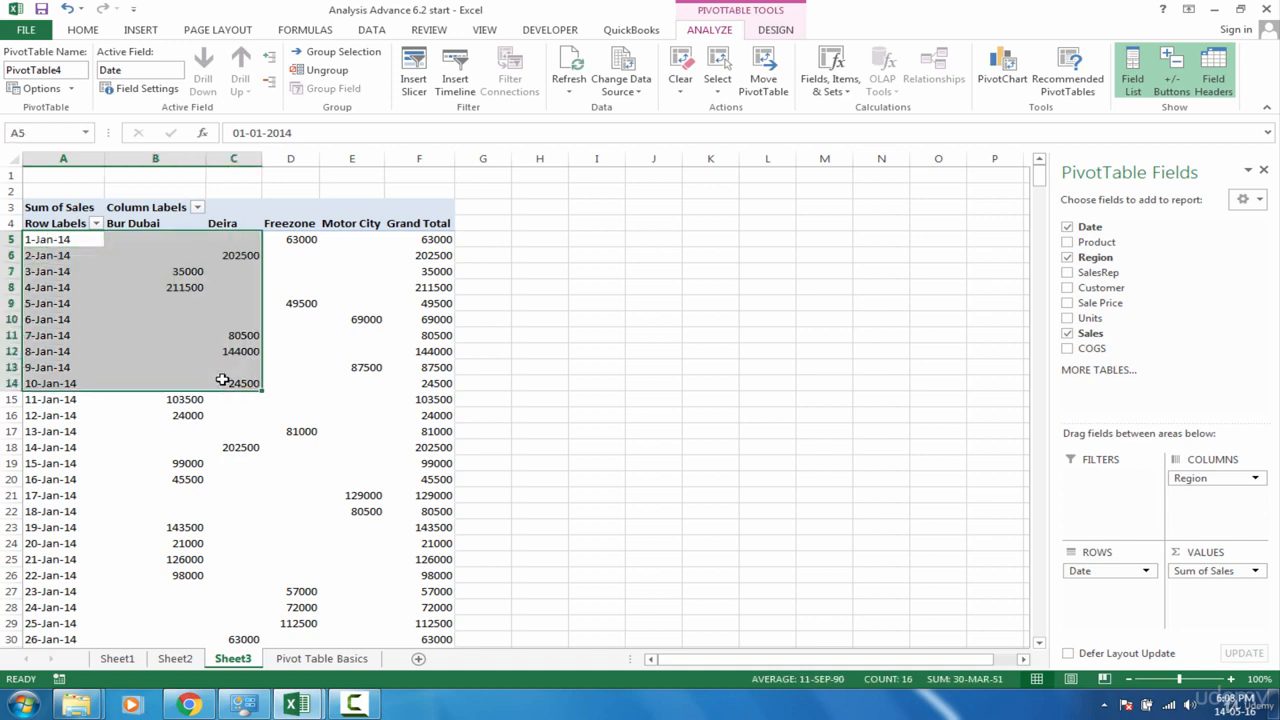
click(62, 255)
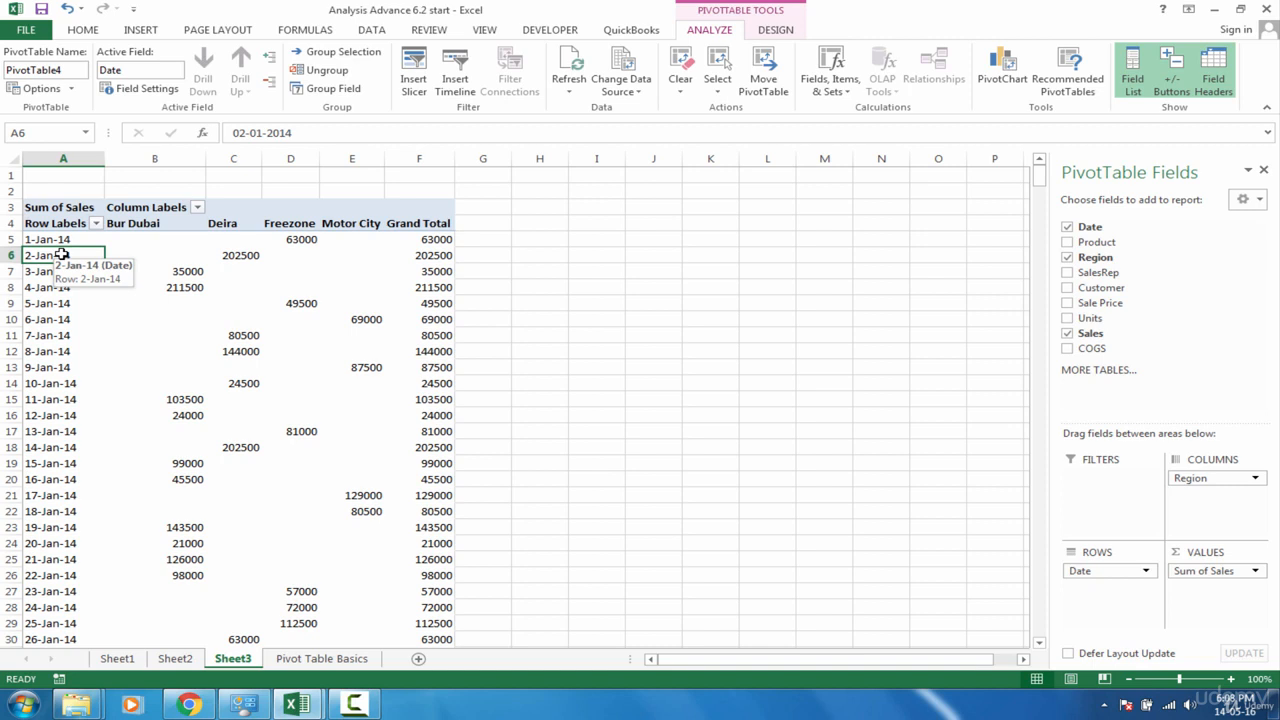
right_click(63, 256)
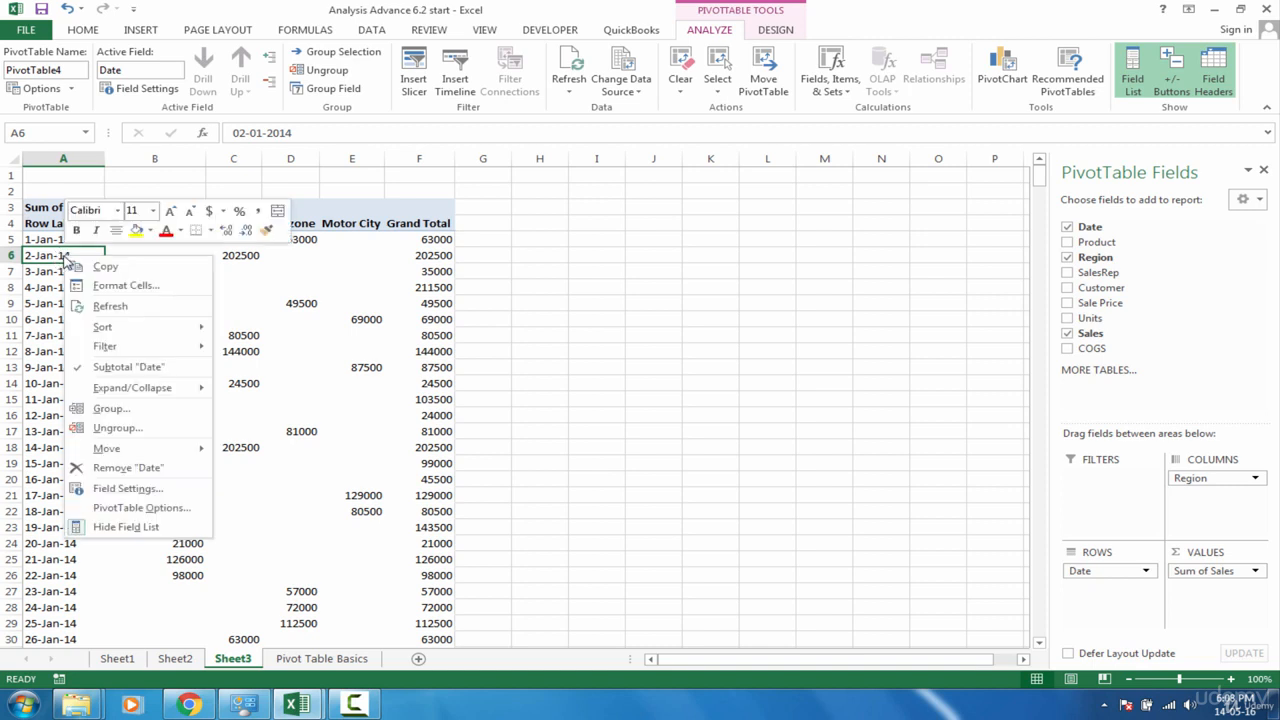
click(113, 411)
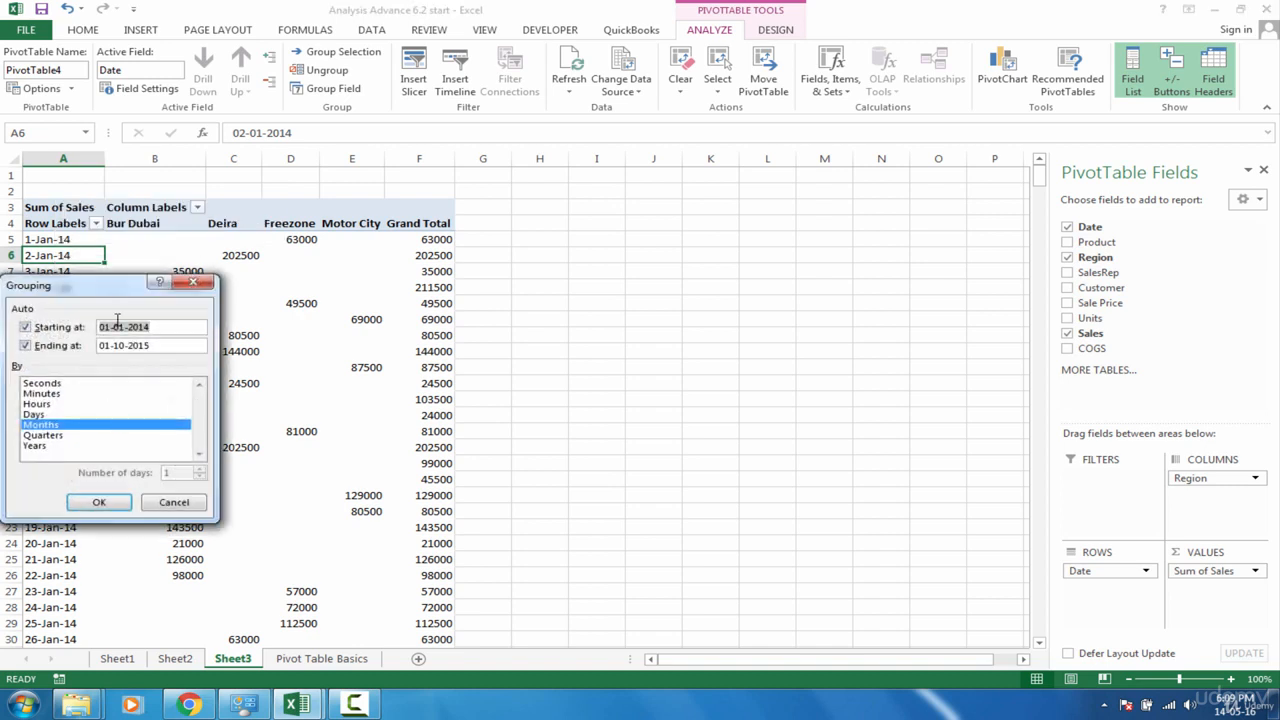
drag(125, 296, 488, 226)
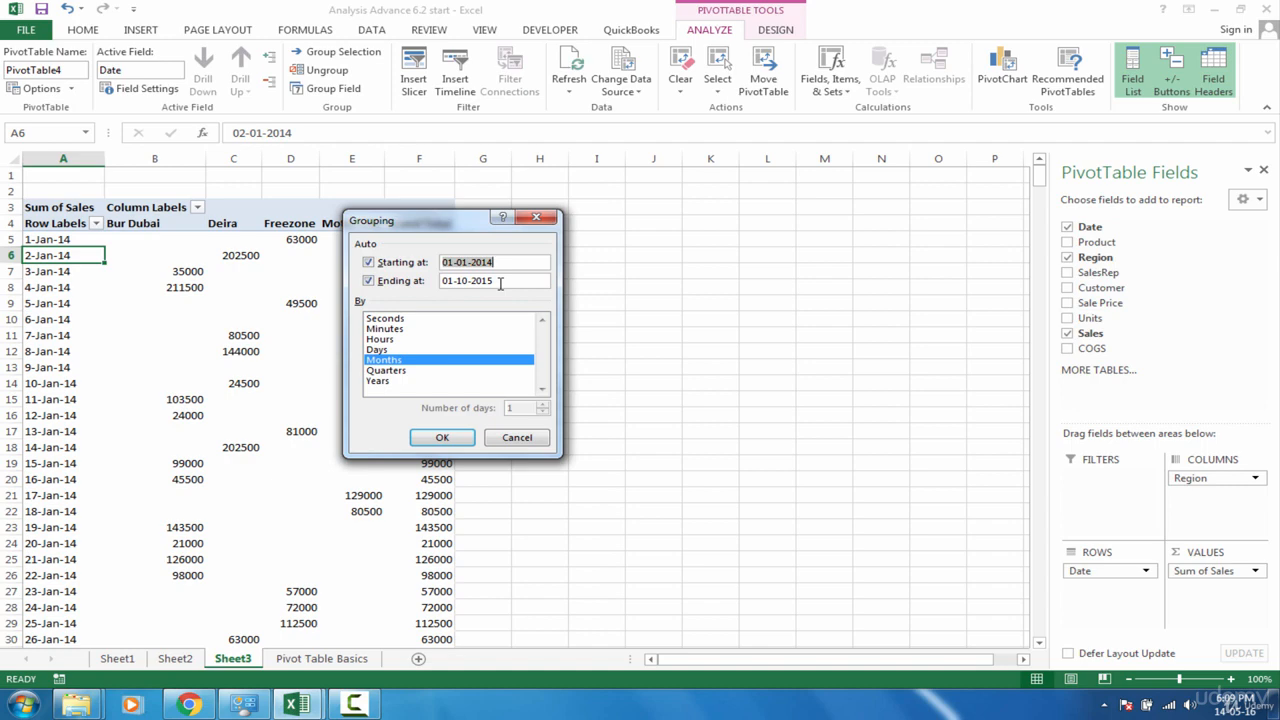
drag(502, 281, 418, 265)
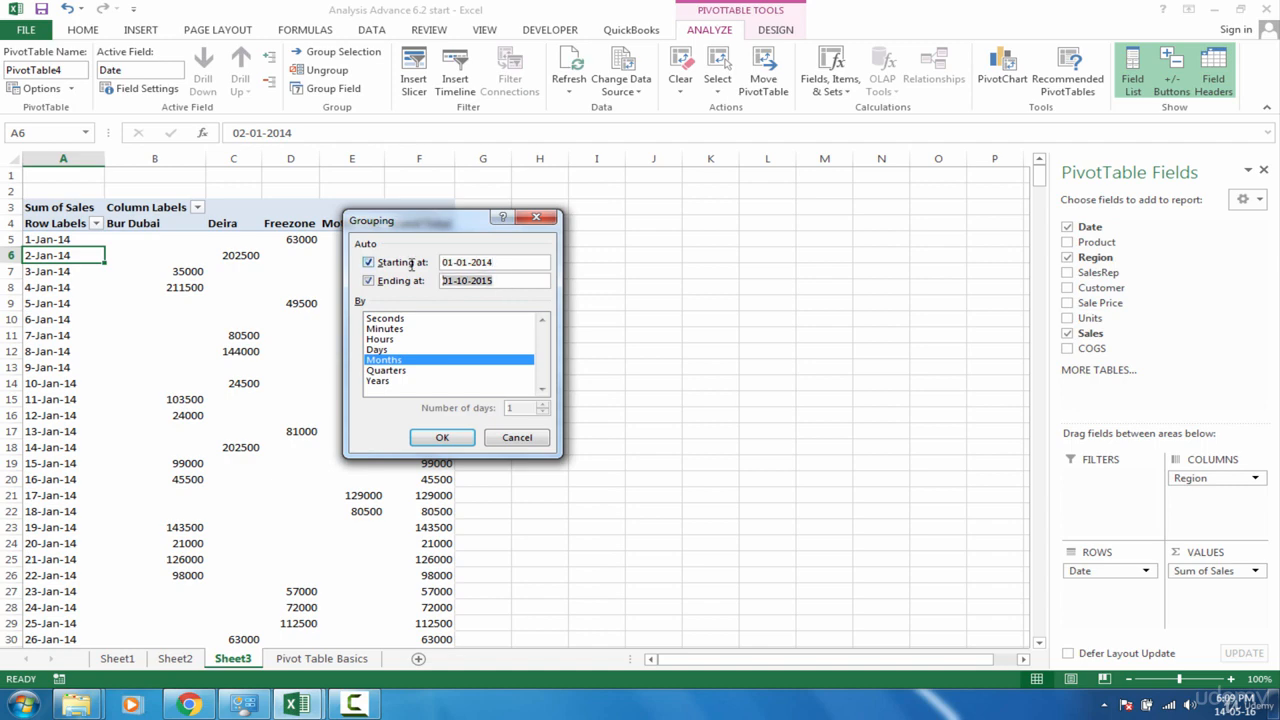
key(BackSpace)
text(31-12-201)
click(369, 283)
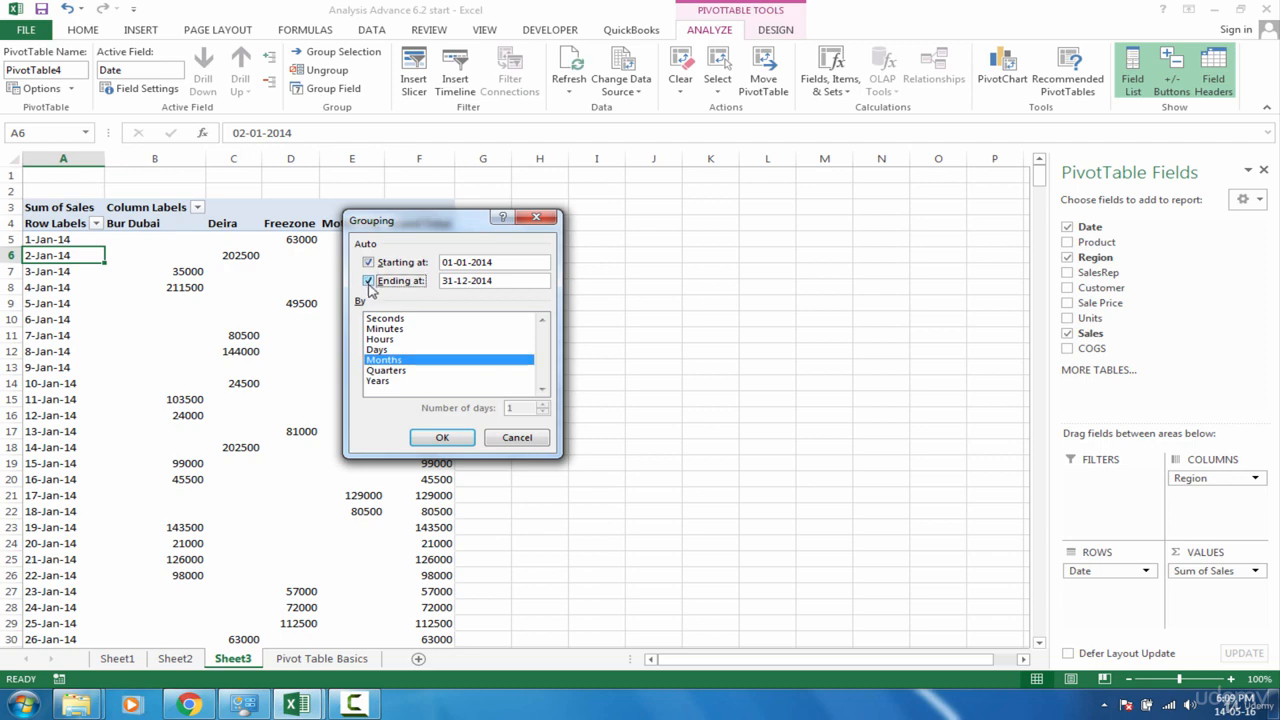
double_click(495, 281)
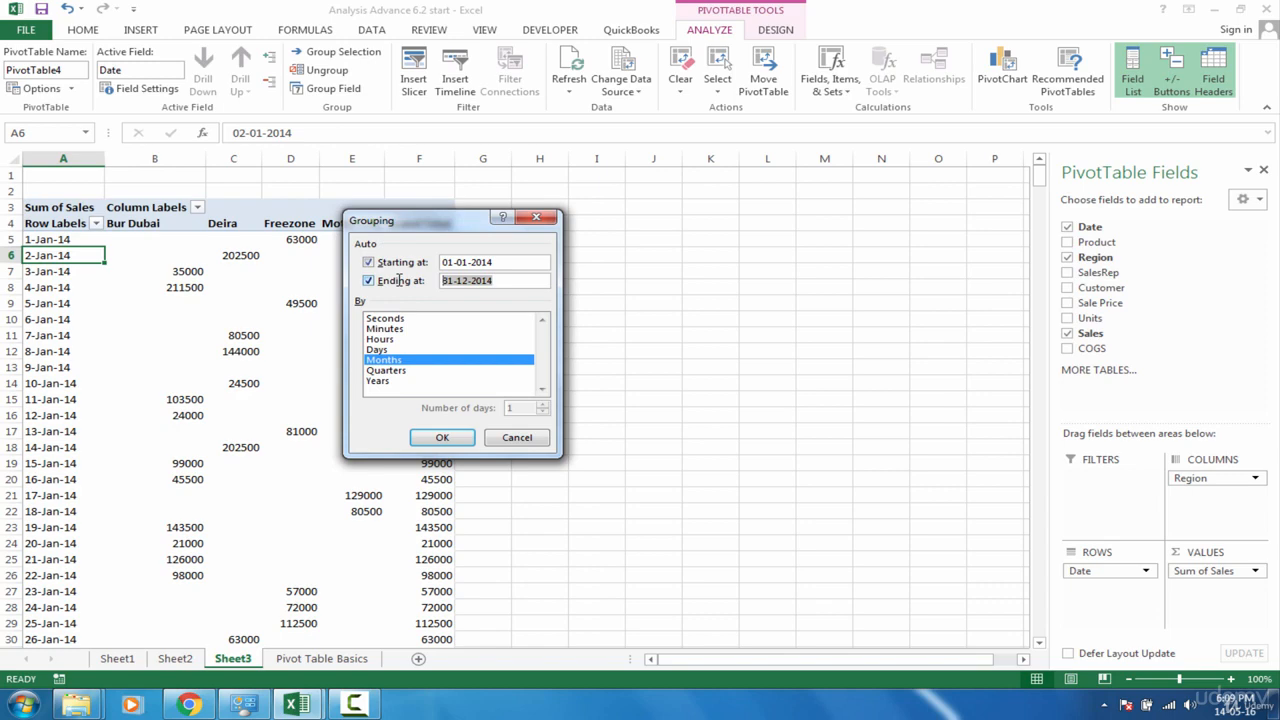
click(517, 440)
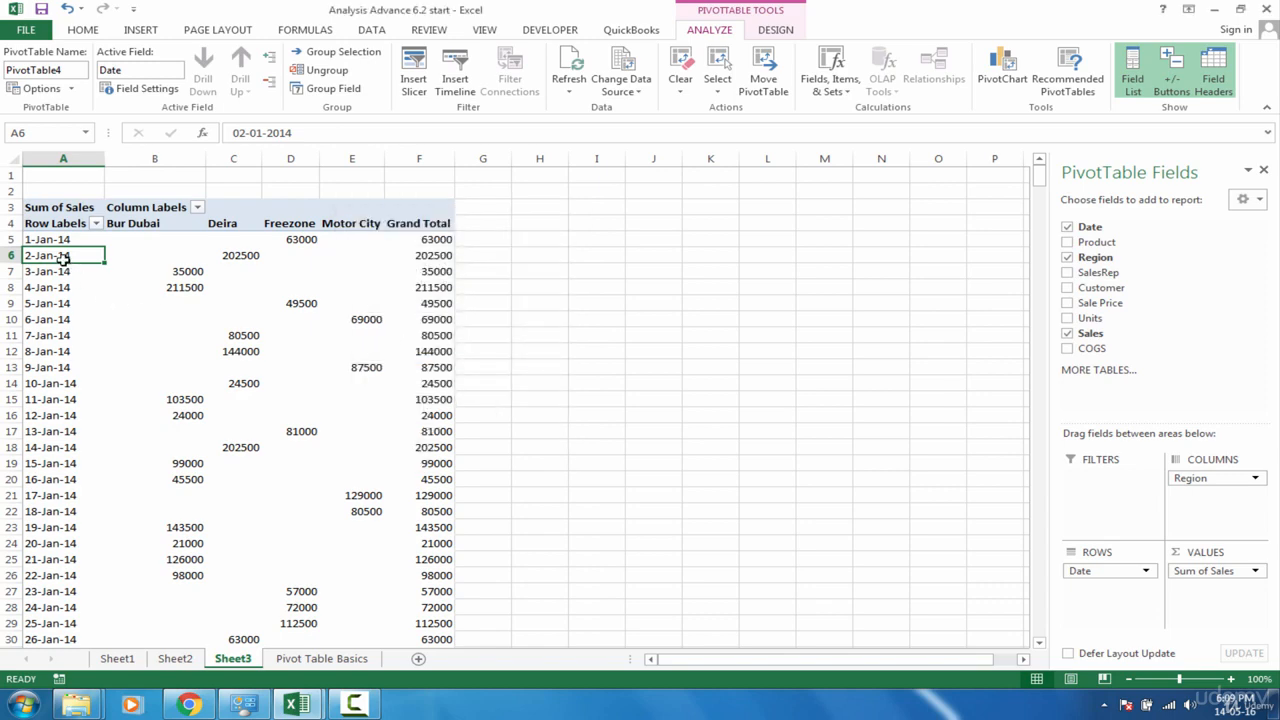
Group the PivotTable's dates by months and years over the full date range
right_click(66, 262)
click(112, 413)
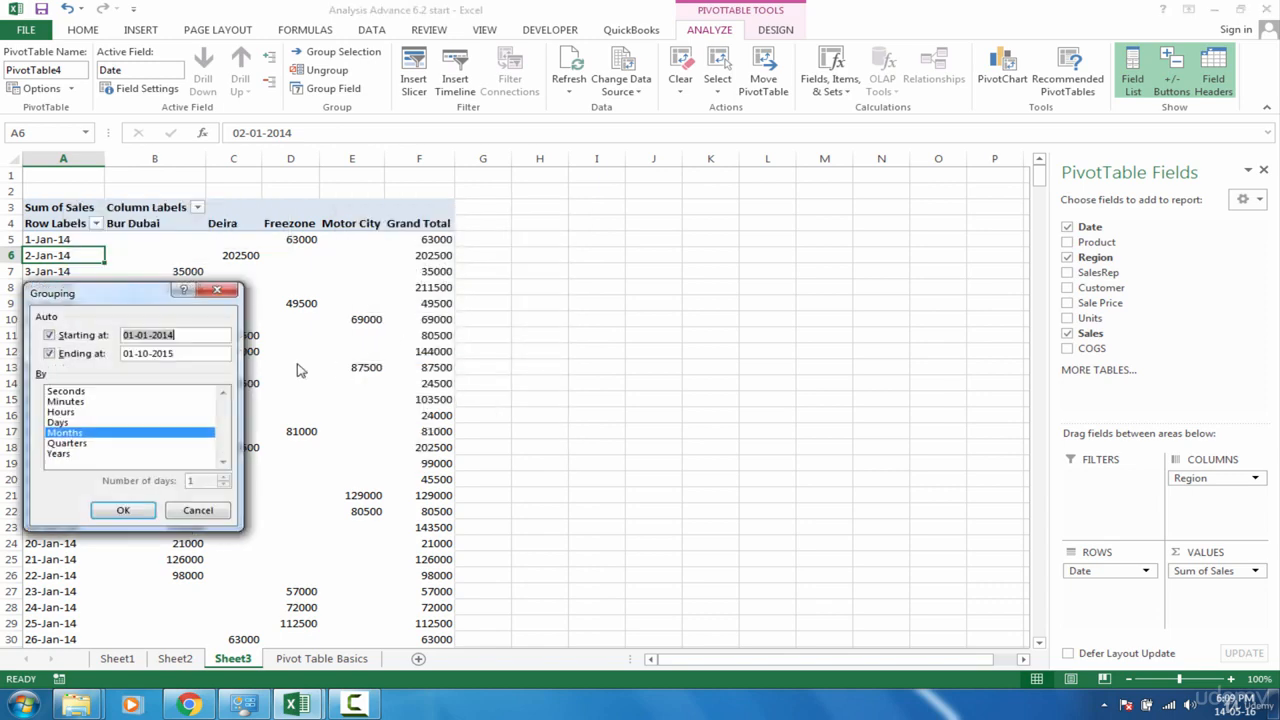
drag(101, 294, 638, 196)
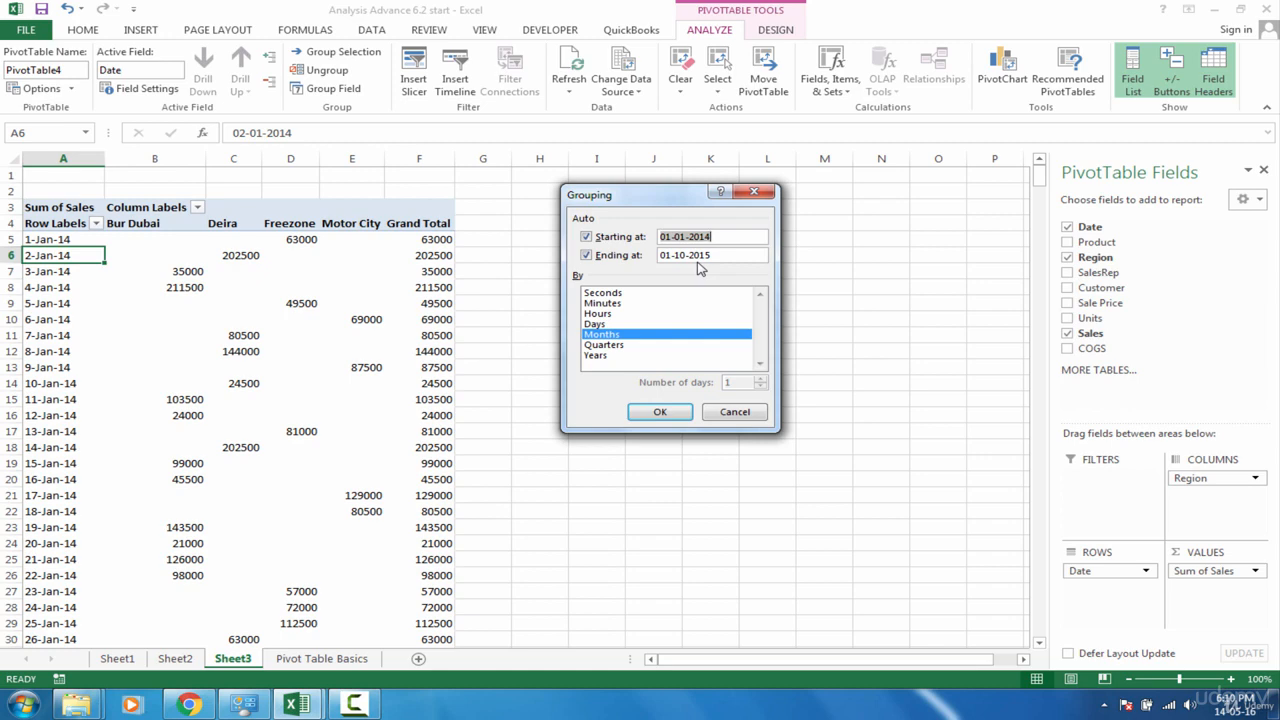
click(598, 357)
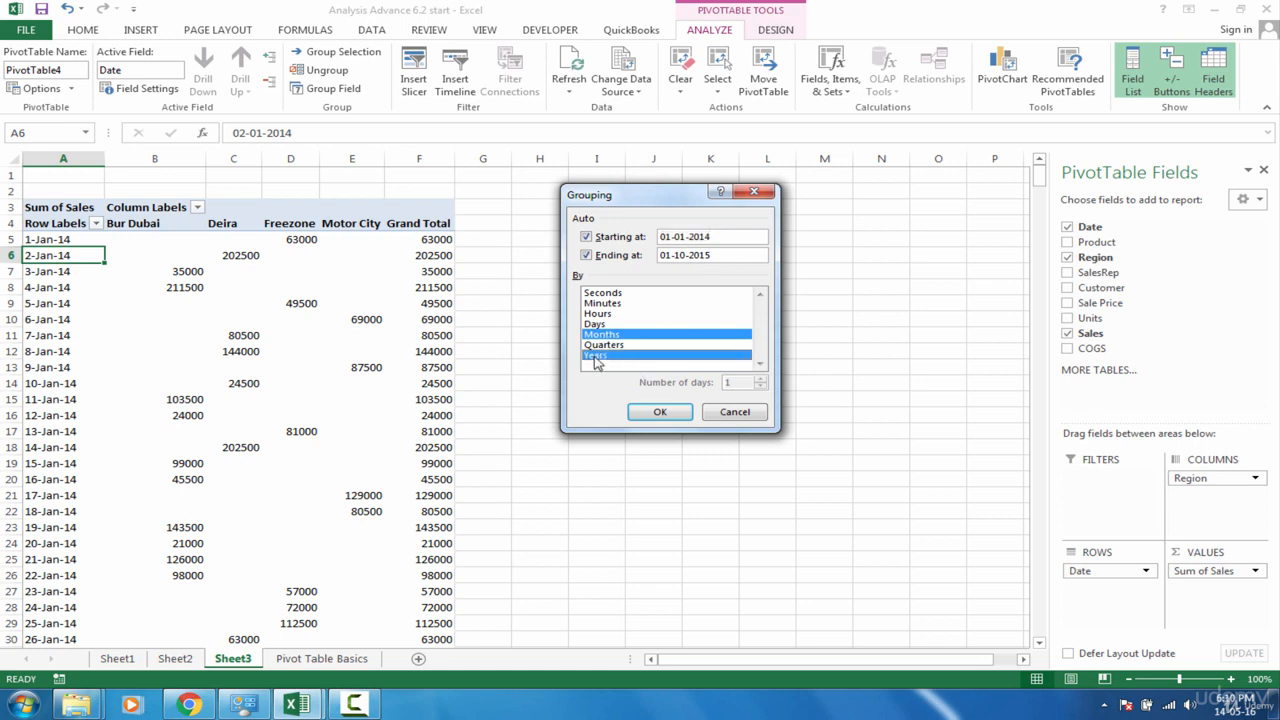
click(660, 414)
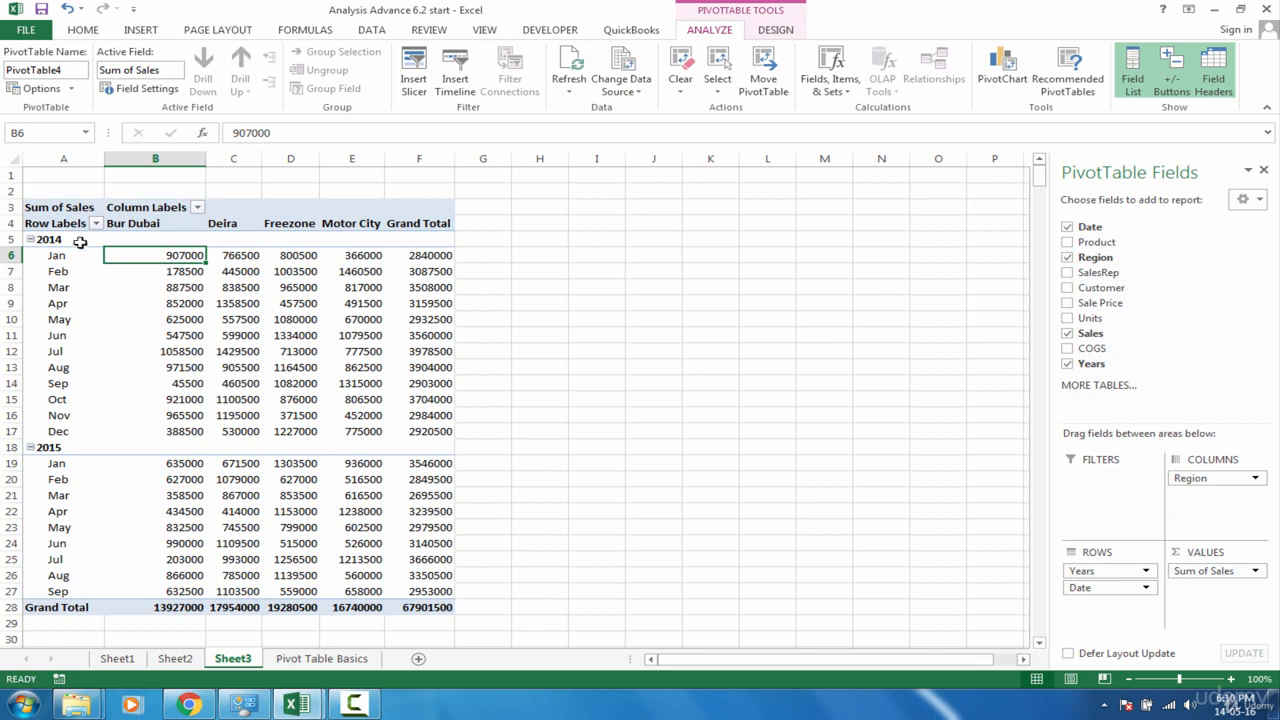
drag(79, 241, 391, 457)
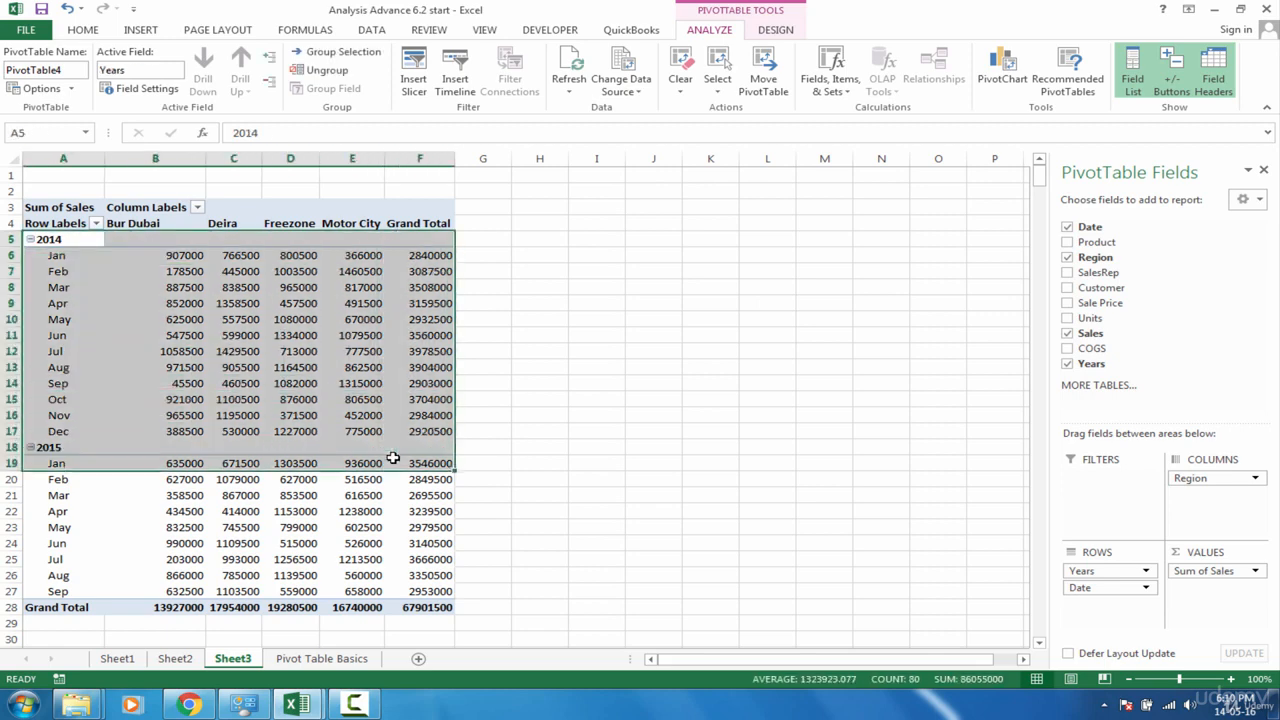
click(293, 386)
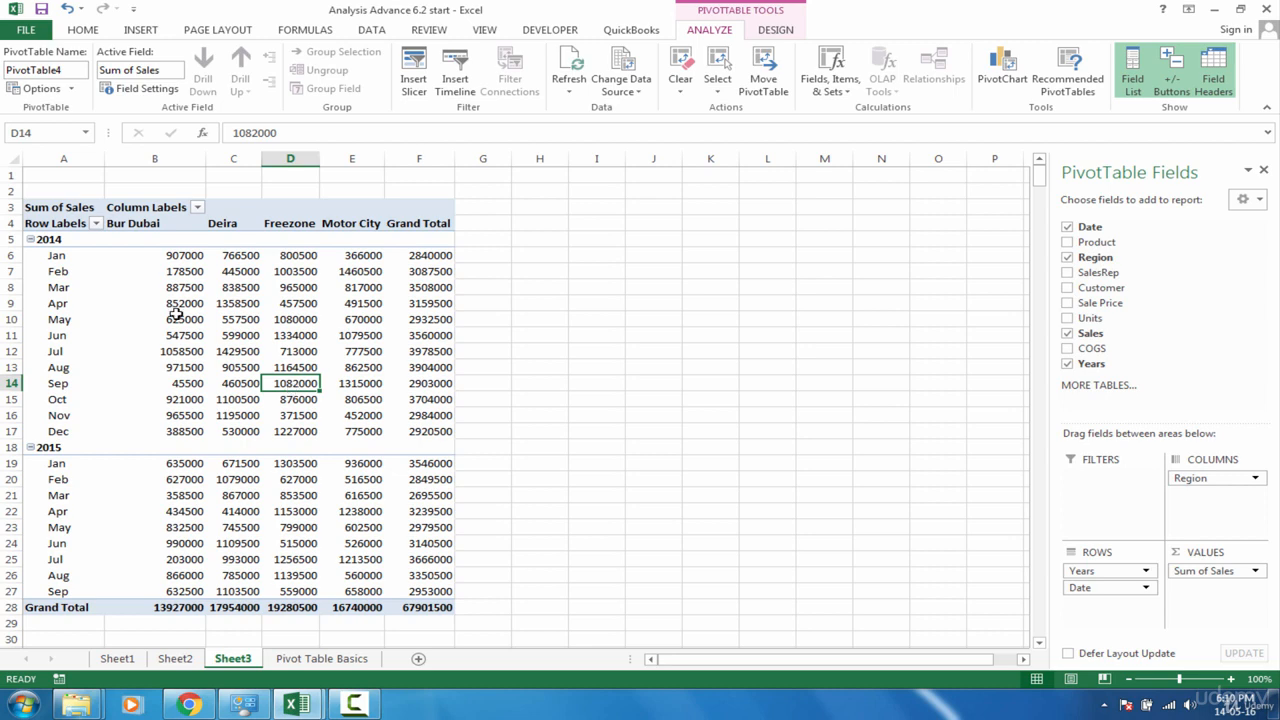
click(61, 257)
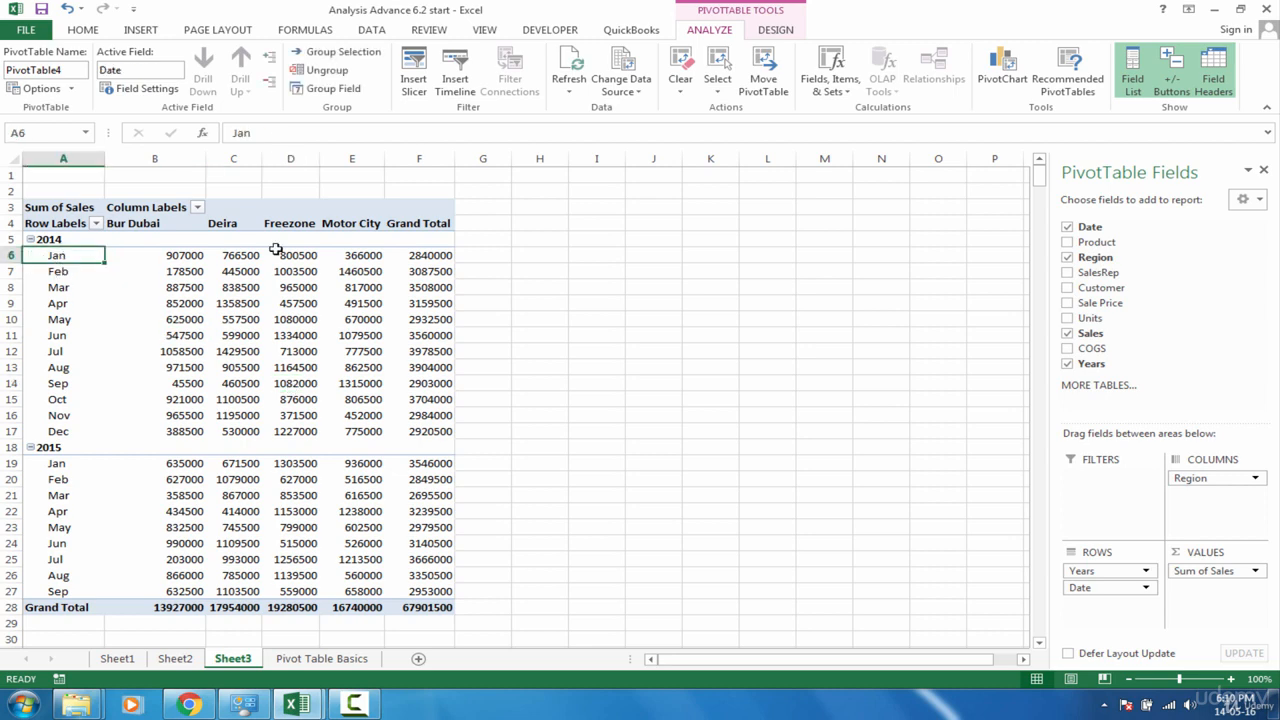
Drill down into the January 2014 grand total to extract its source records, and review their dates on the new sheet
click(429, 255)
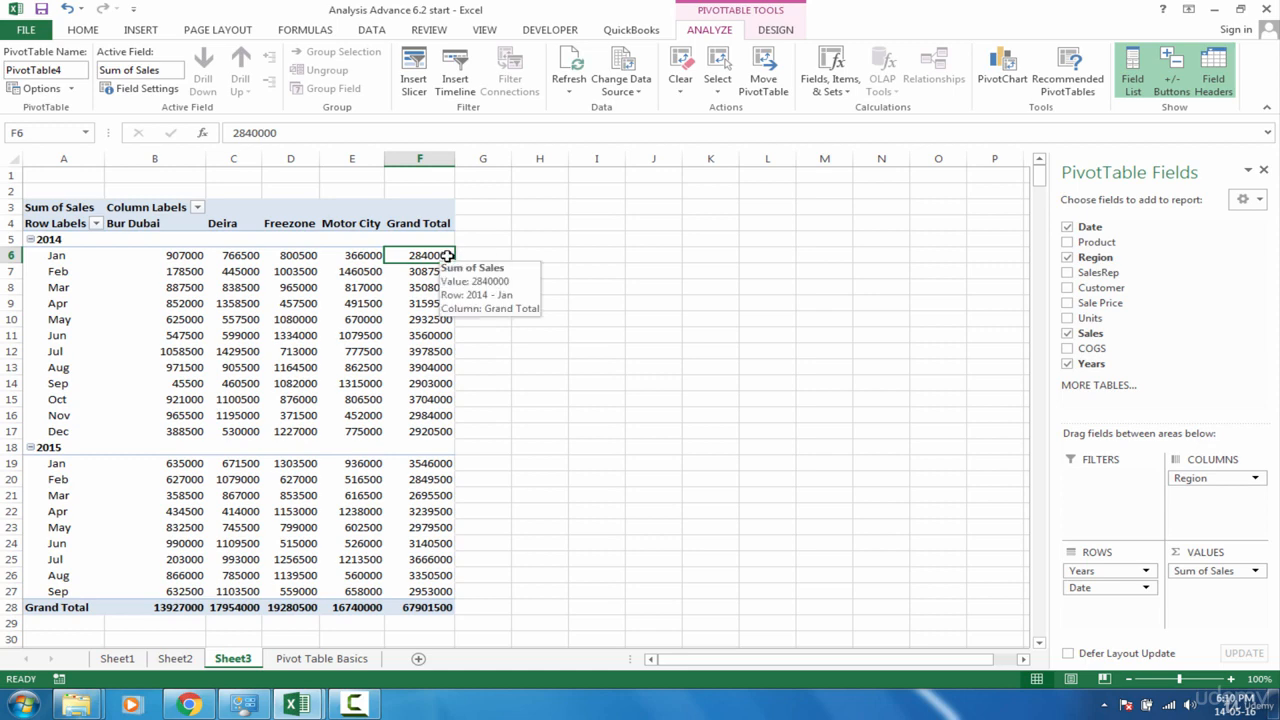
double_click(446, 256)
click(265, 255)
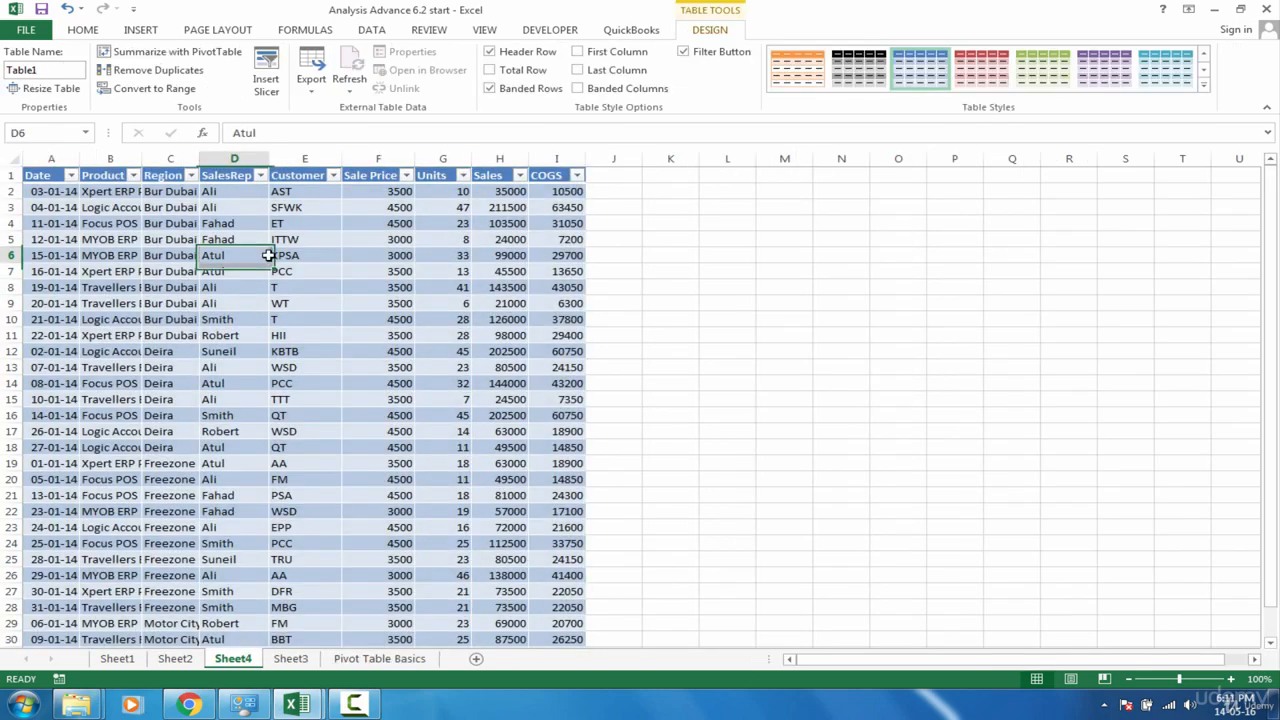
click(138, 255)
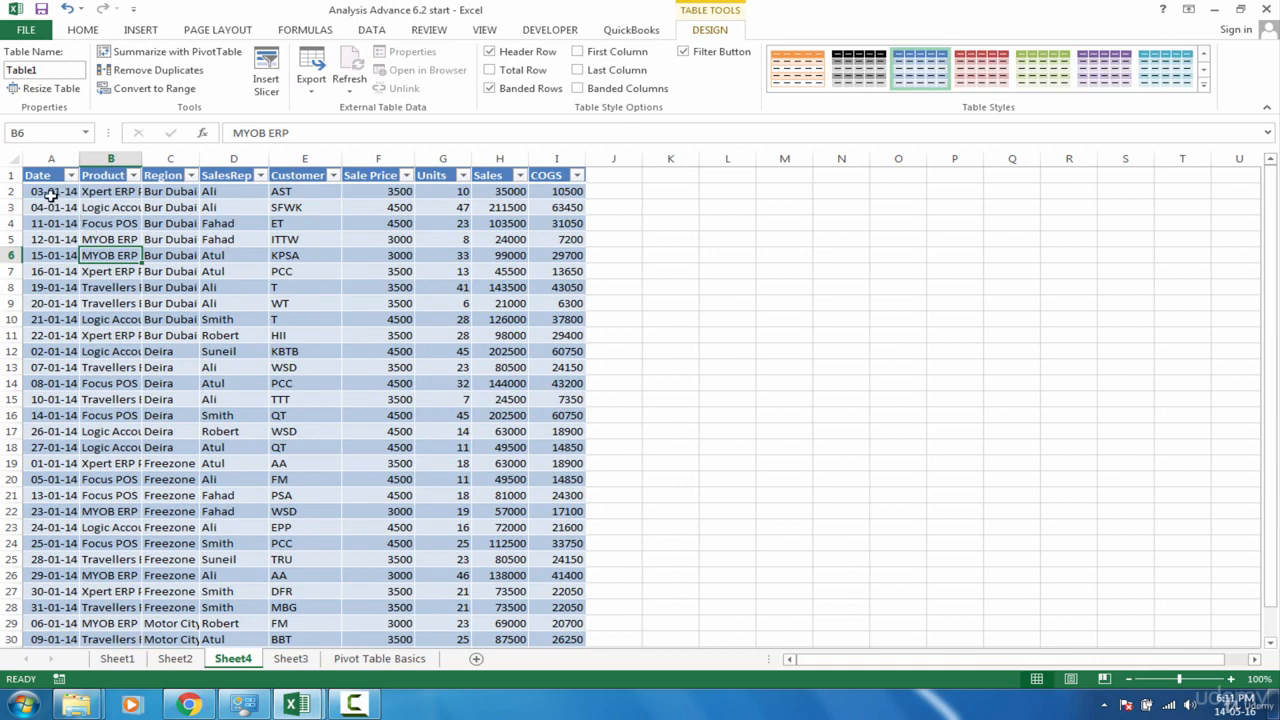
drag(49, 190, 66, 704)
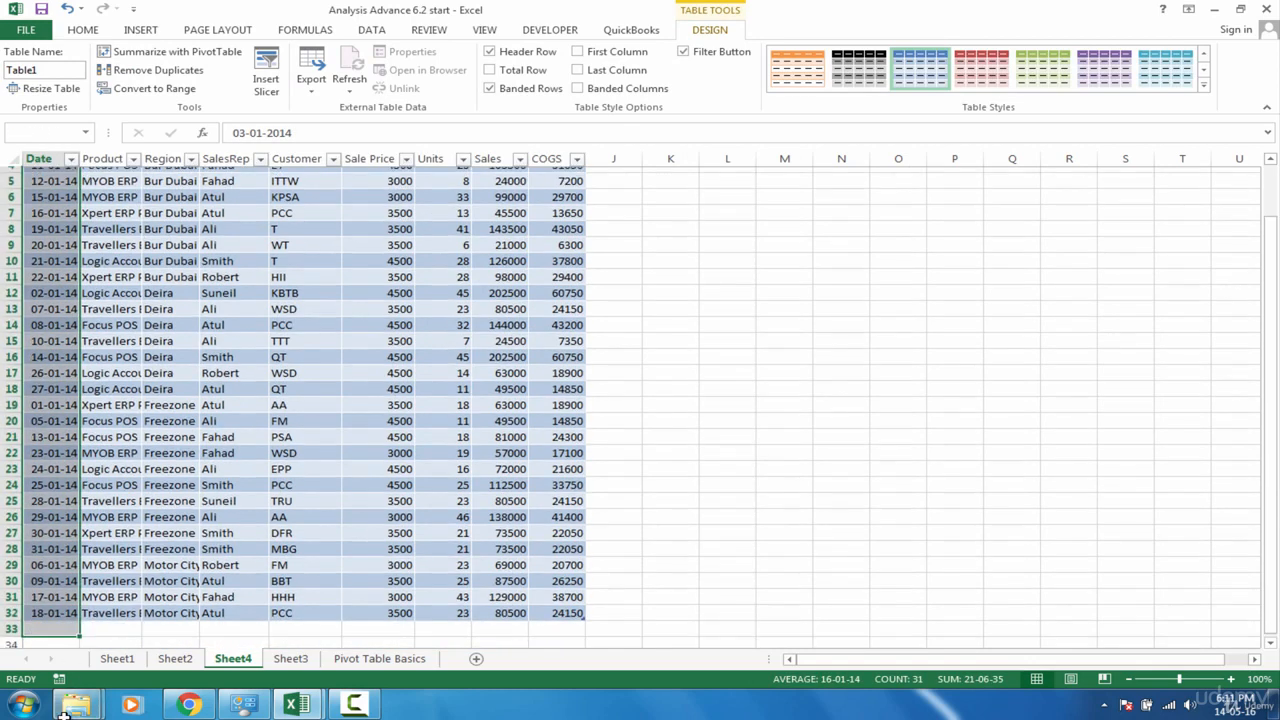
click(172, 576)
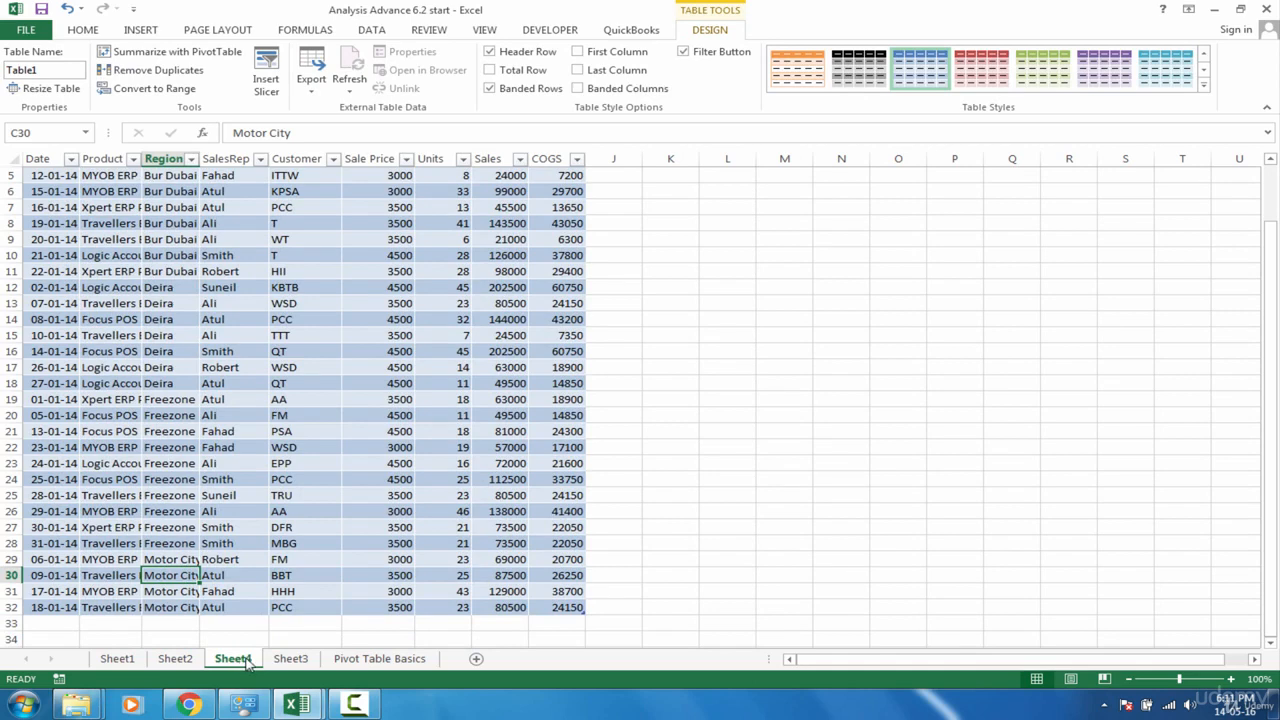
Return to the PivotTable on Sheet3 and extract the source records behind the January 2014 Motor City sales onto a new sheet
click(290, 659)
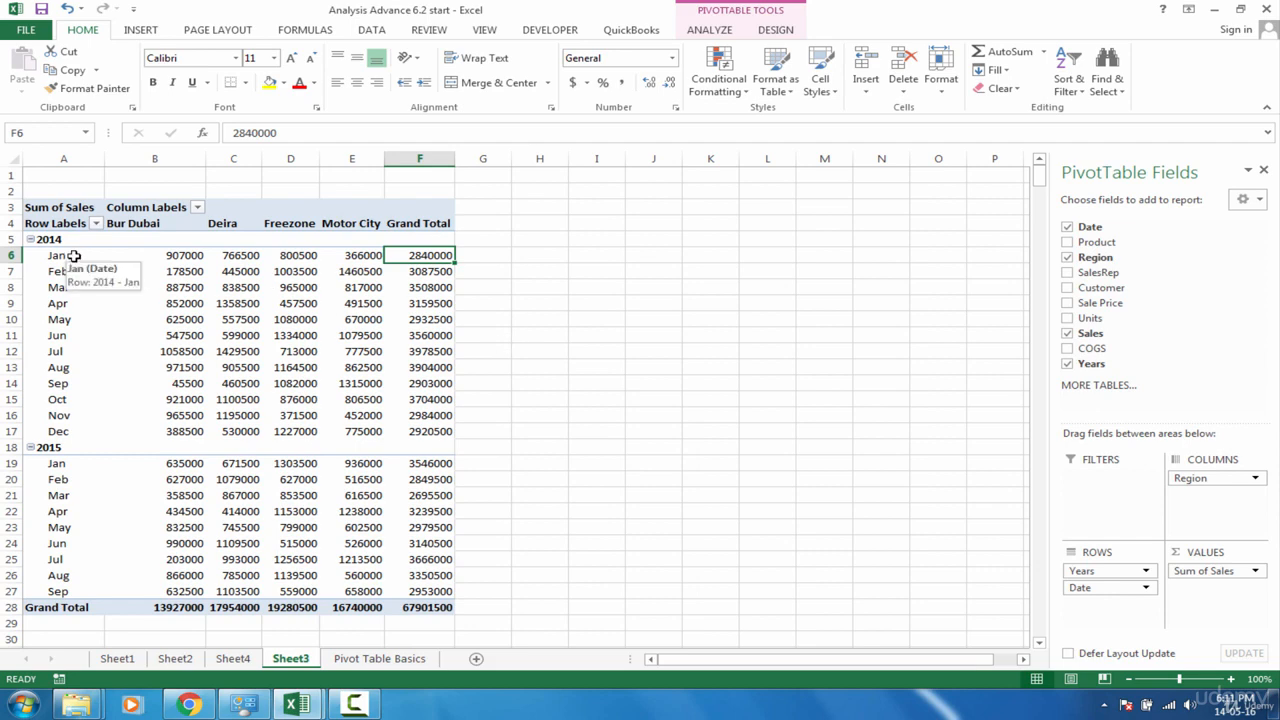
click(355, 259)
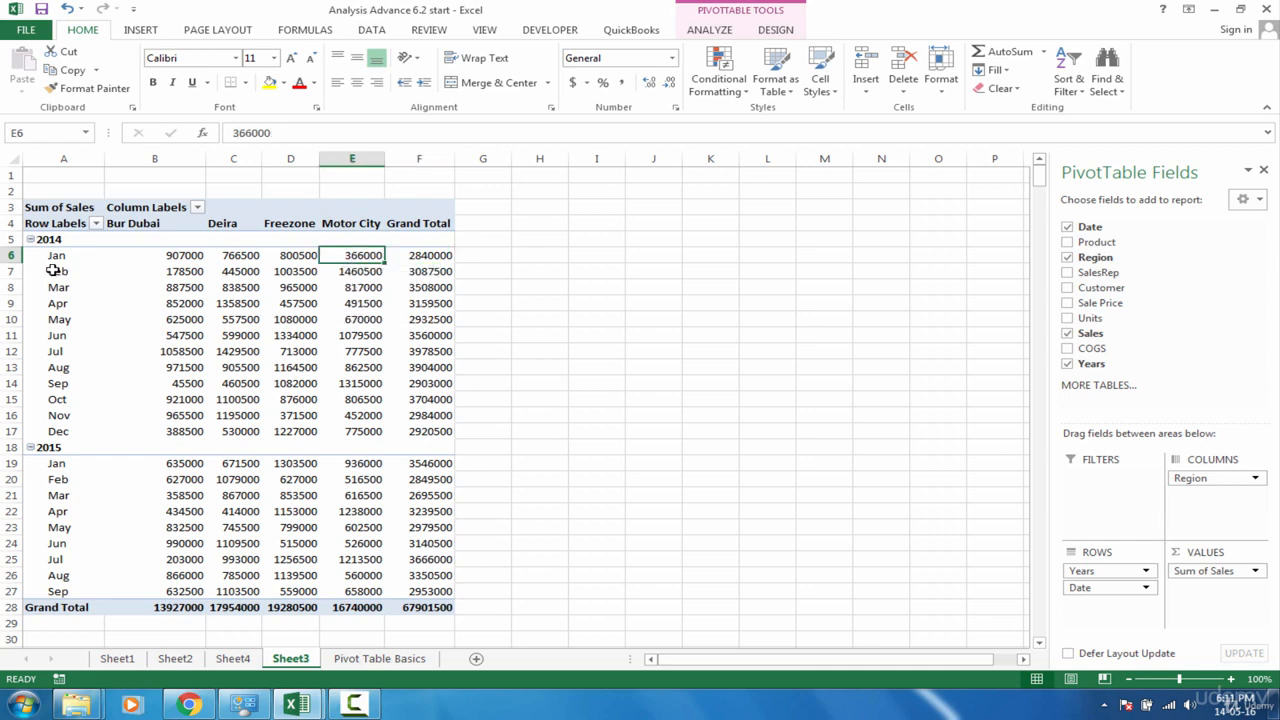
mouse_move(365, 255)
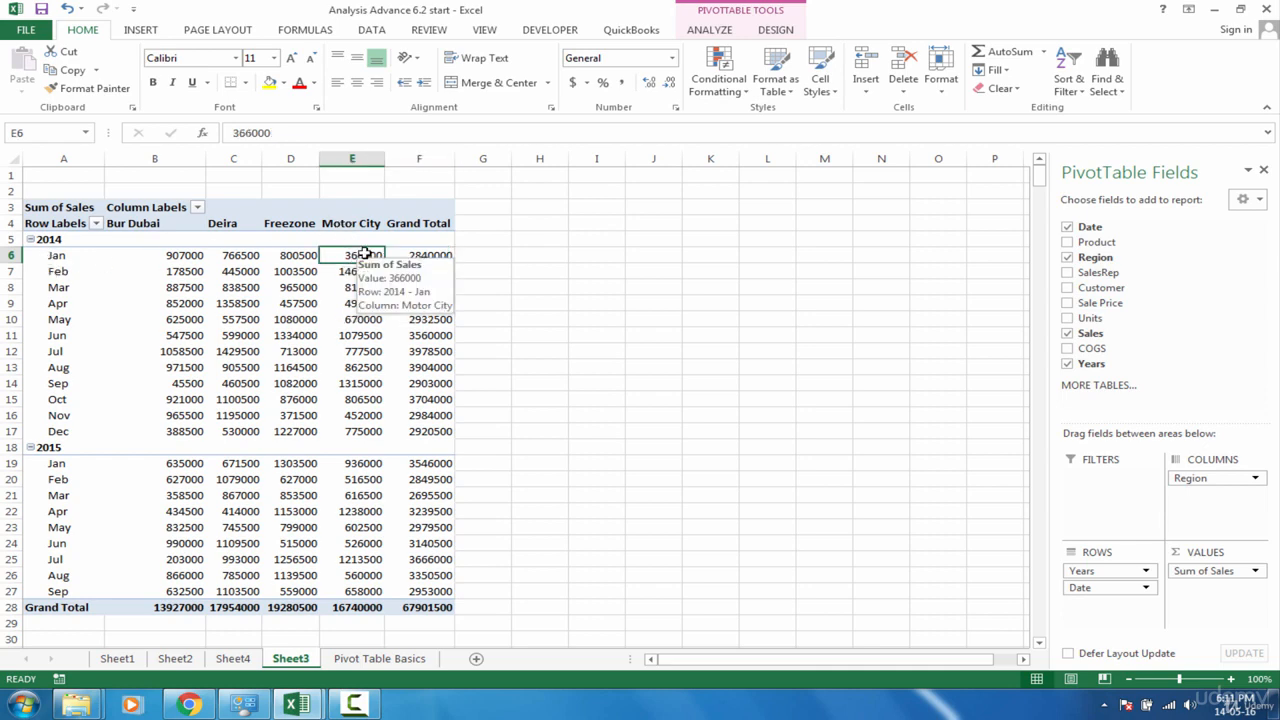
double_click(365, 255)
click(180, 201)
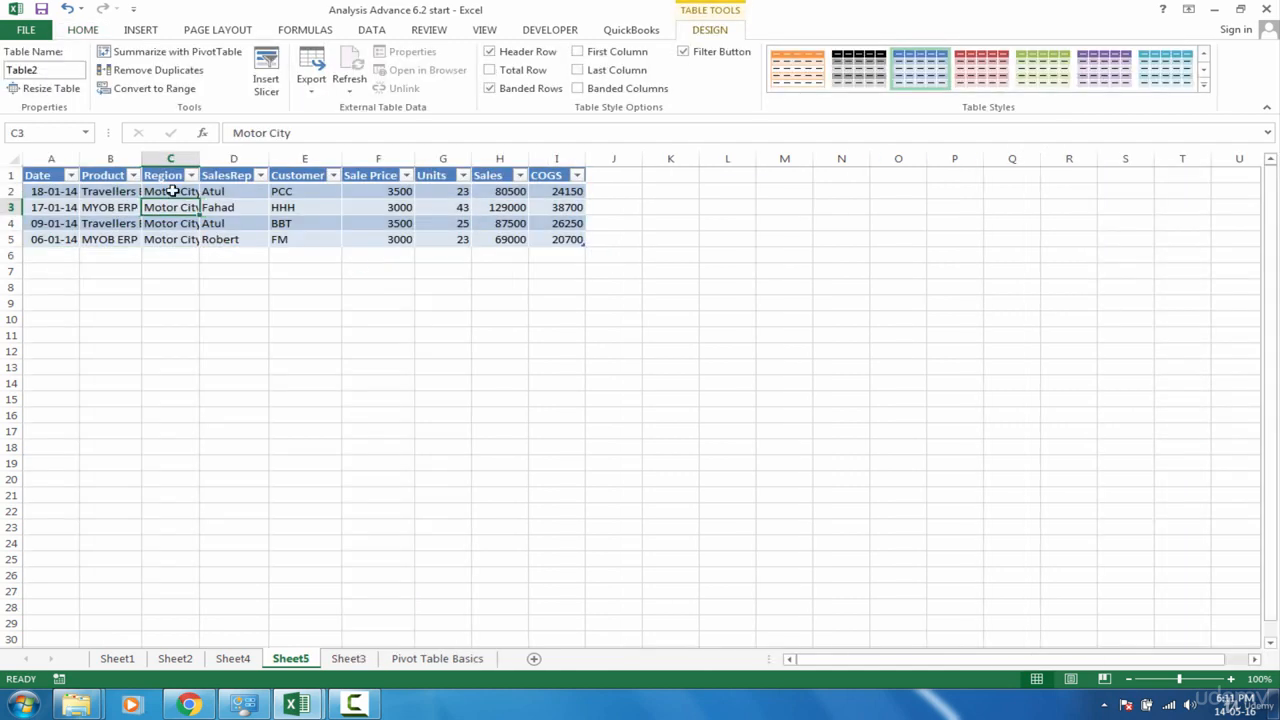
drag(173, 191, 185, 243)
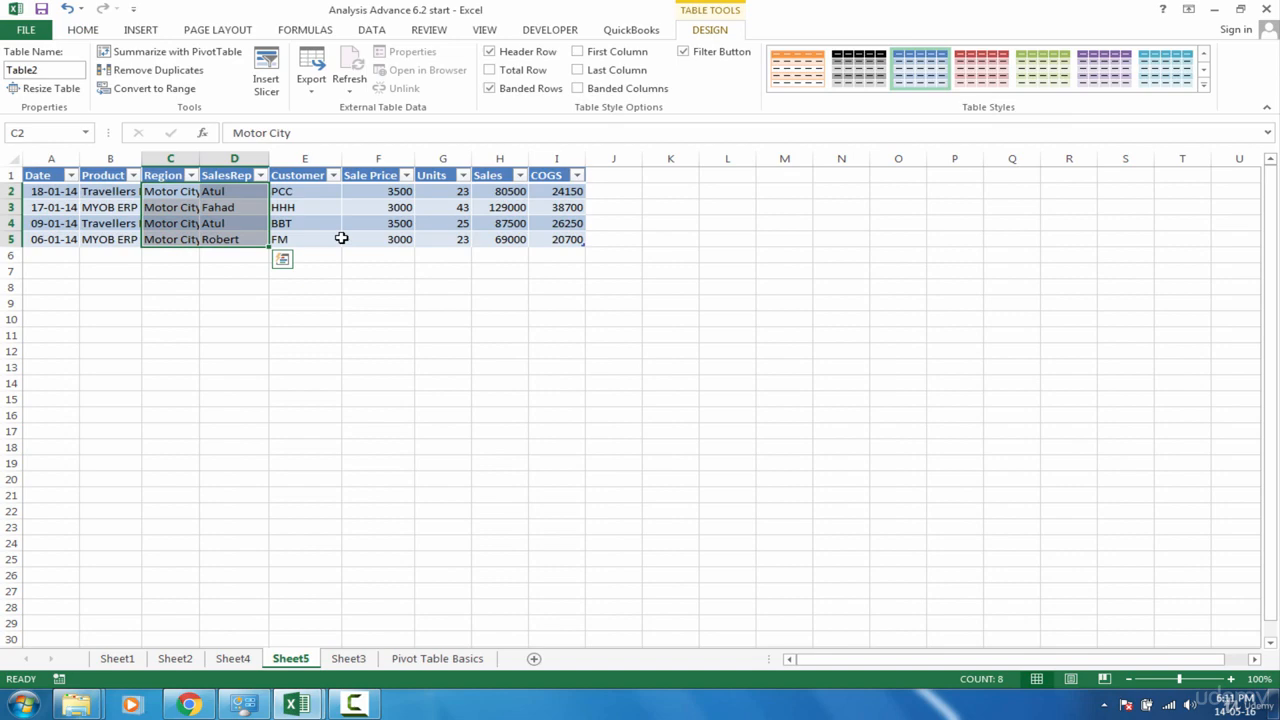
Return to the PivotTable on Sheet3 and apply the orange PivotTable style from the second row of the Dark group
click(348, 658)
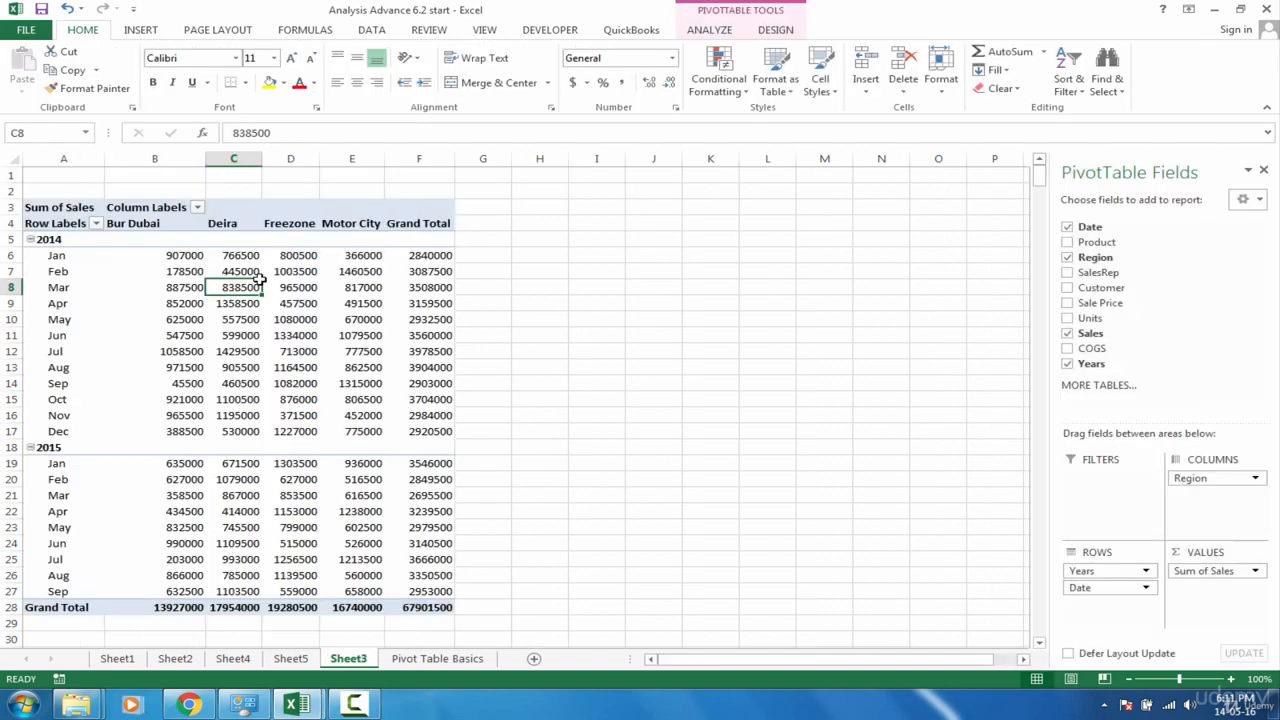
click(249, 272)
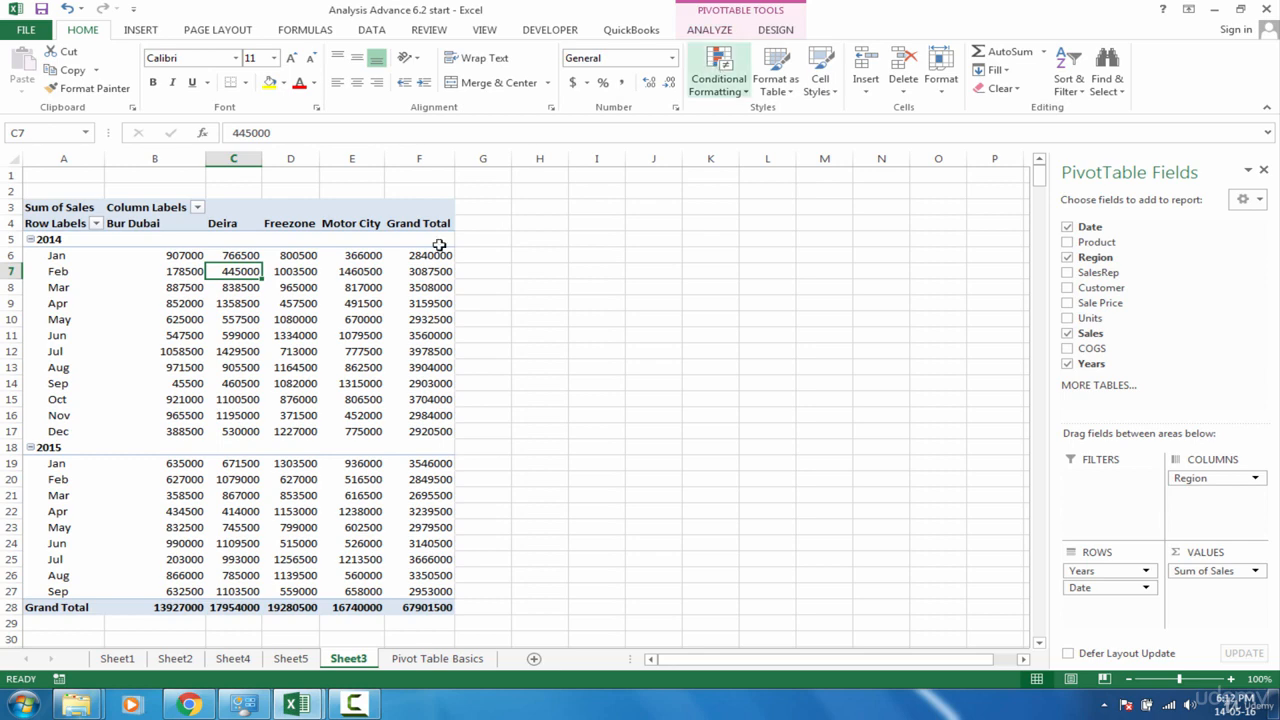
click(305, 288)
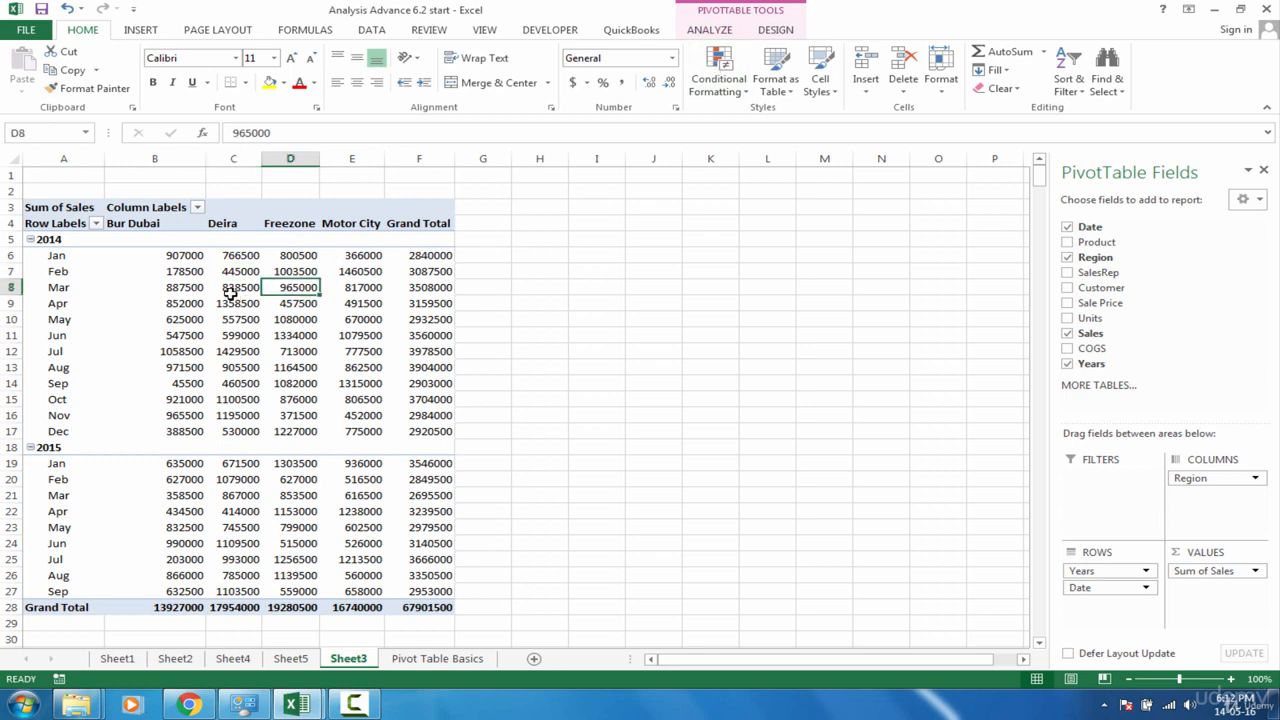
click(772, 30)
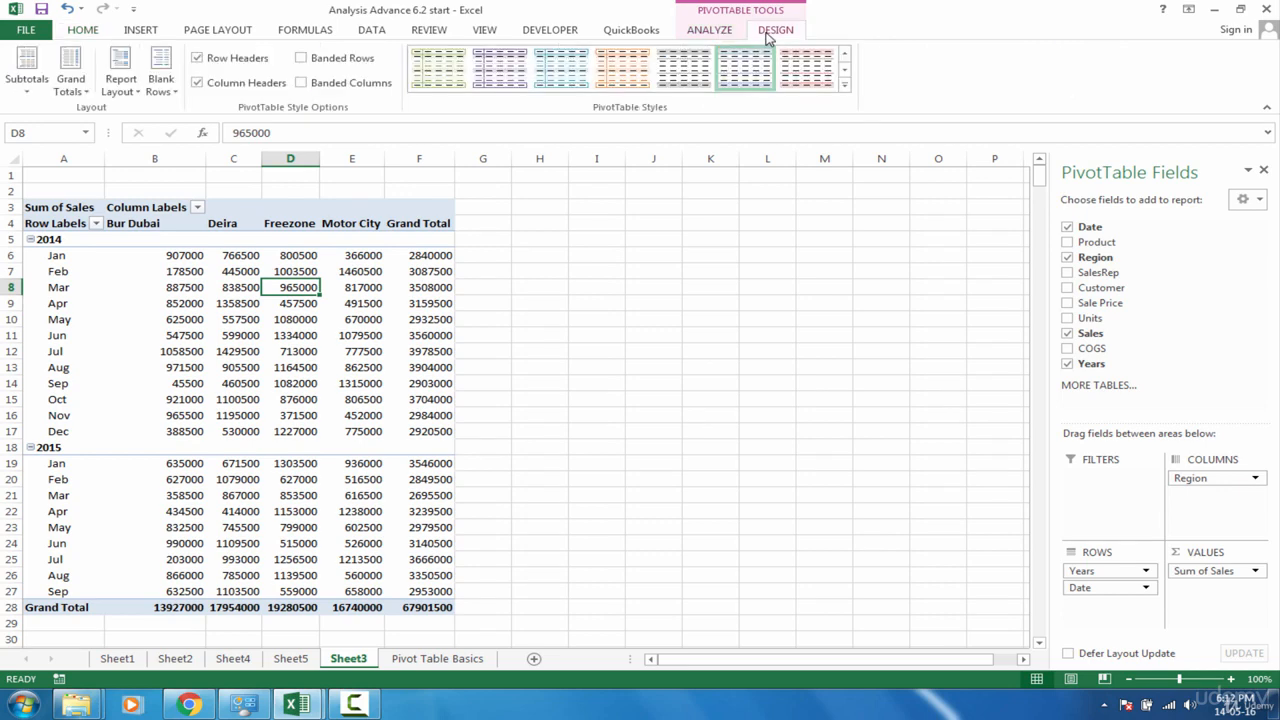
click(848, 94)
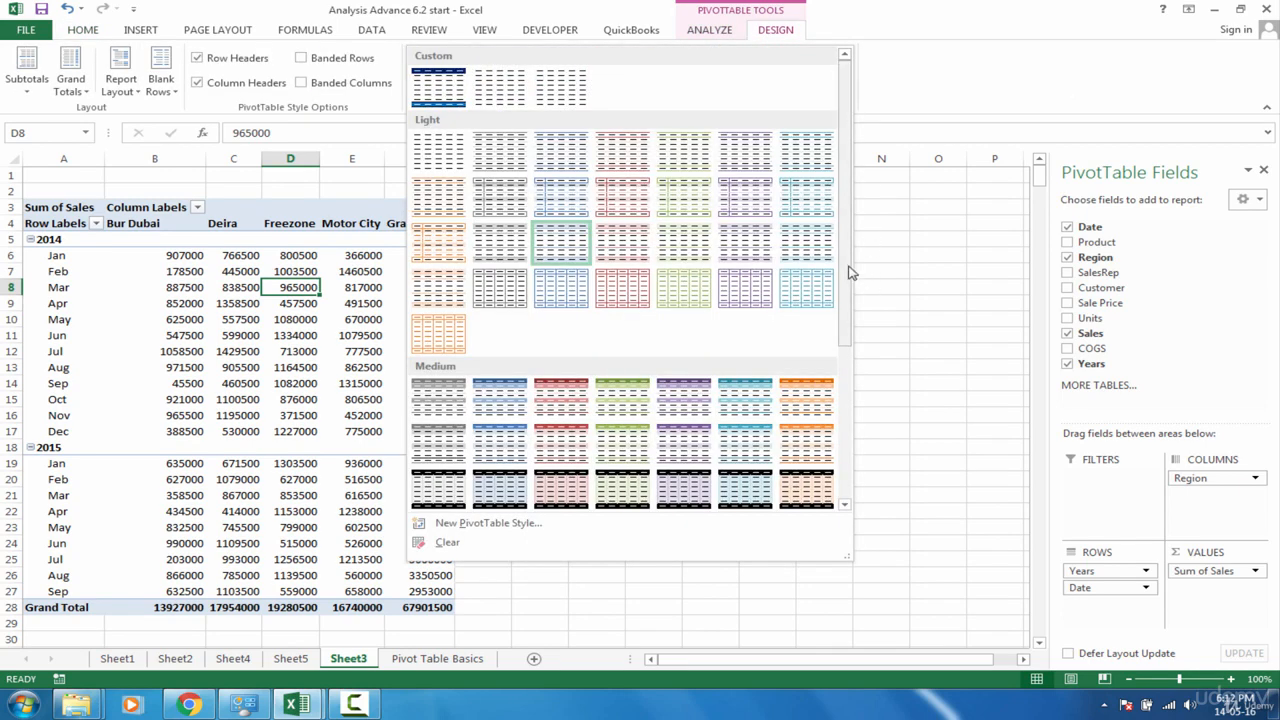
drag(849, 271, 855, 408)
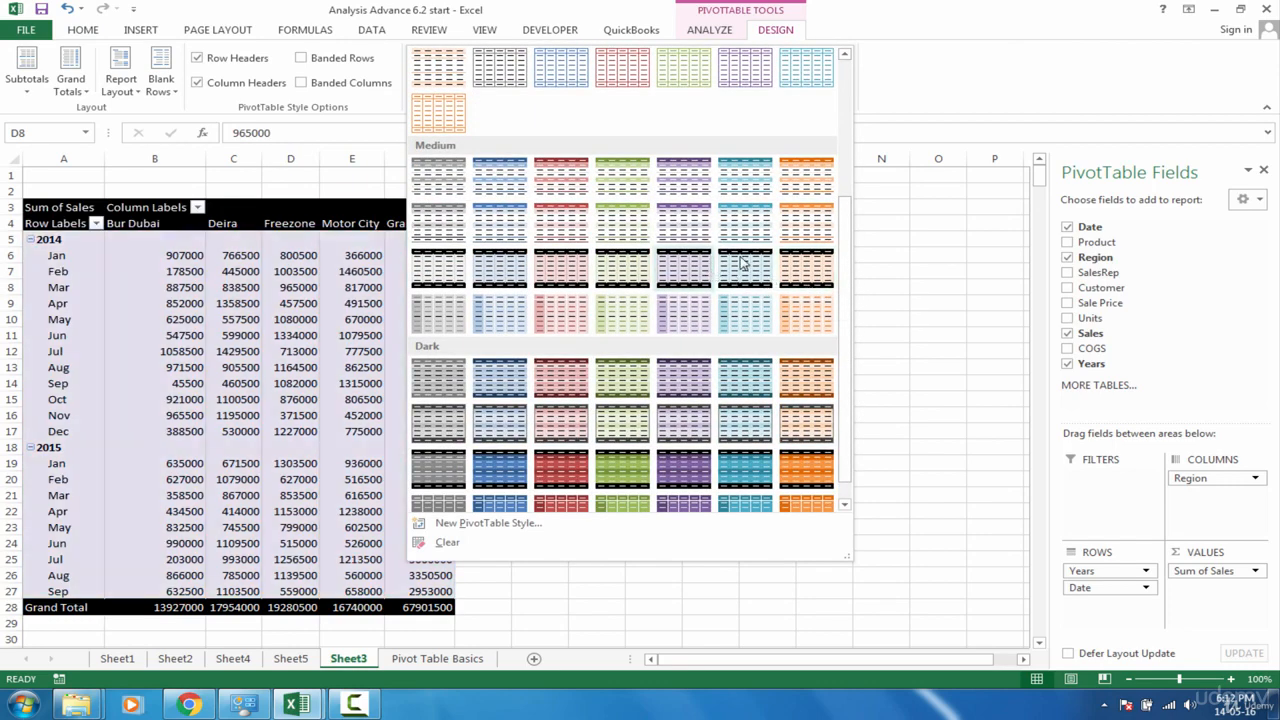
click(806, 430)
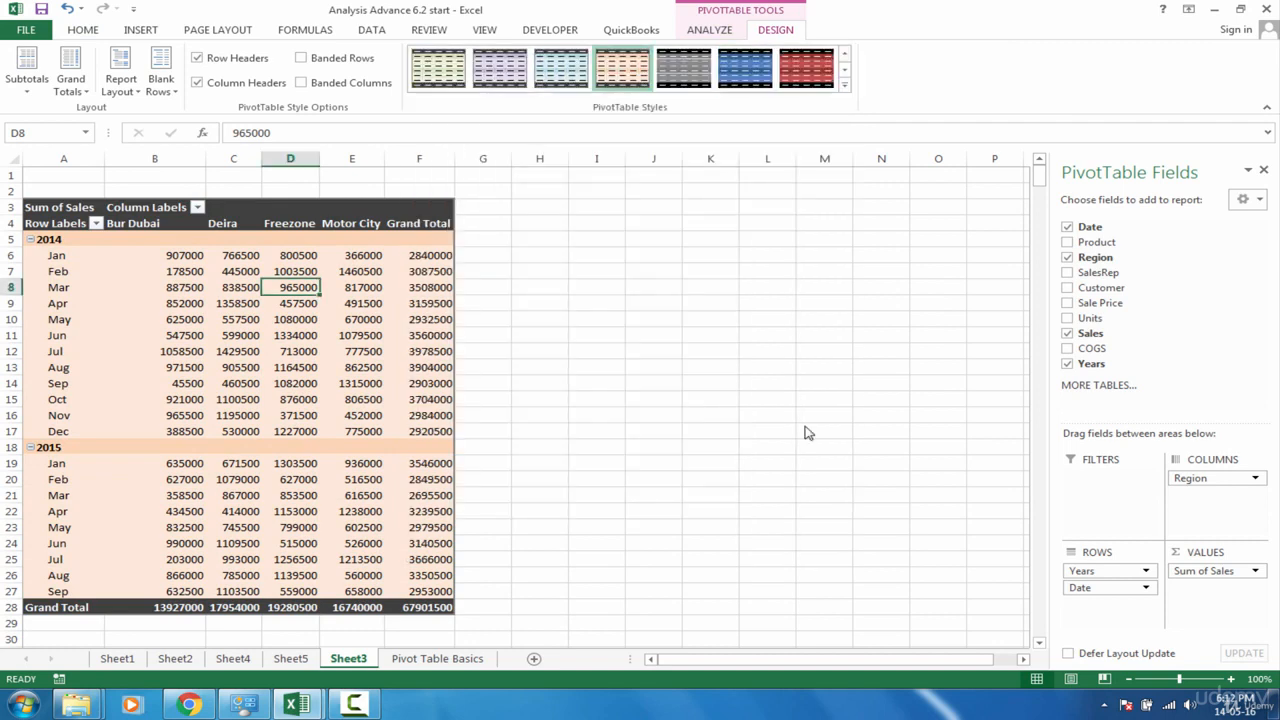